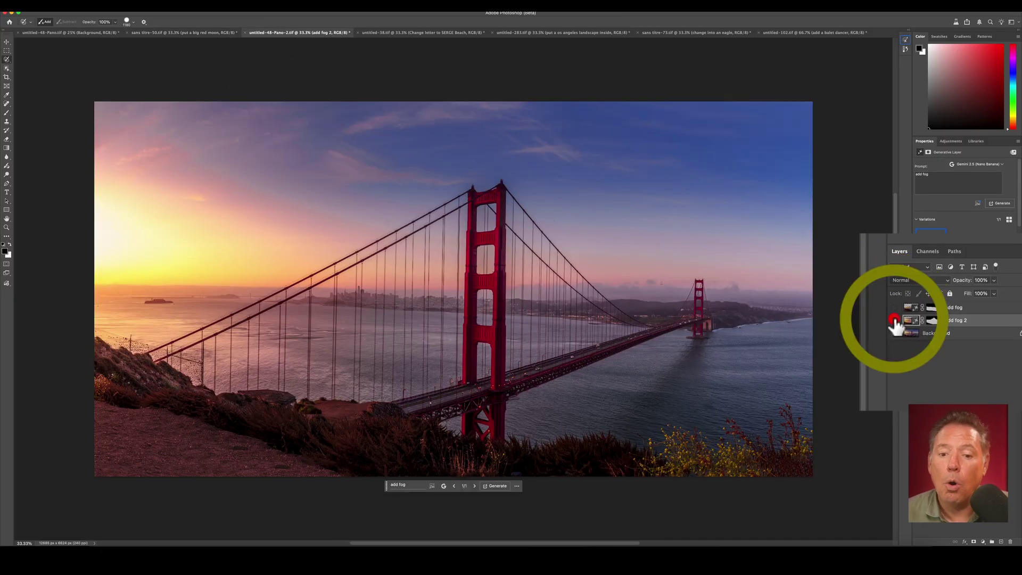
# Step: Reveal the fog, SERGE sign, LA screen and eagle layers, ending on the ballet dancer document
pyautogui.click(895, 320)
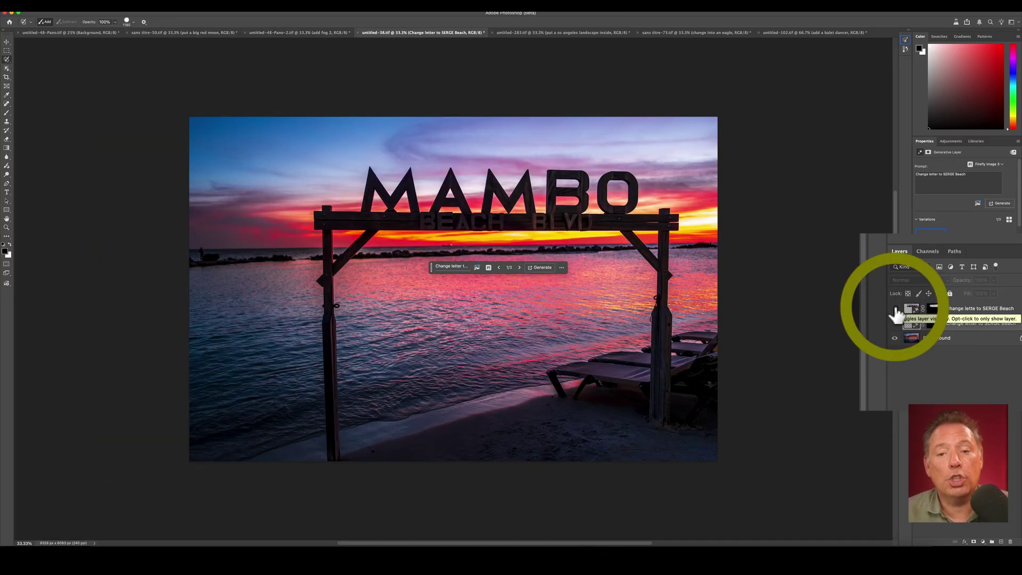
pyautogui.click(895, 308)
pyautogui.hotkey('ctrl', 'Tab')
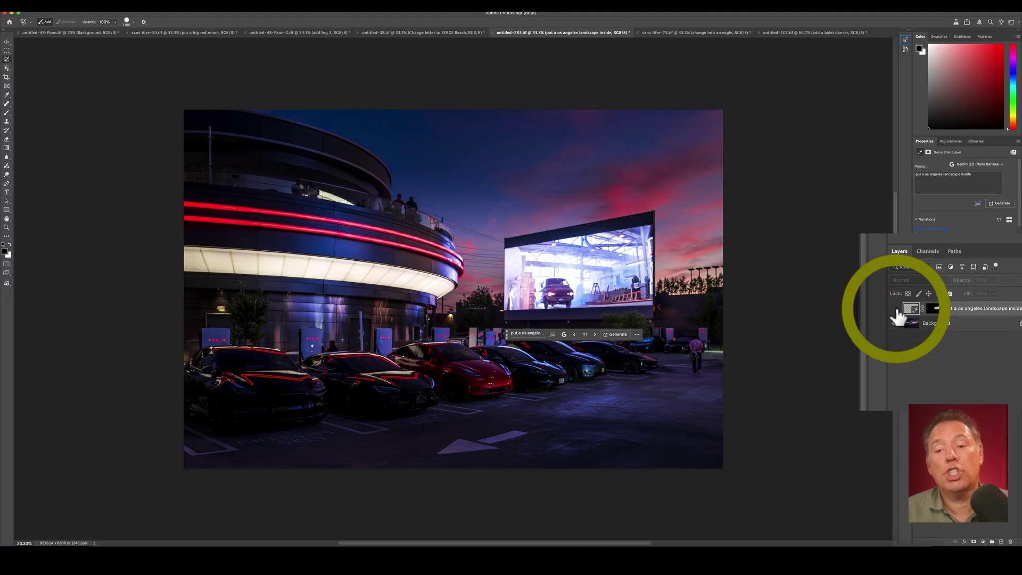
pyautogui.click(896, 310)
pyautogui.hotkey('ctrl', 'Tab')
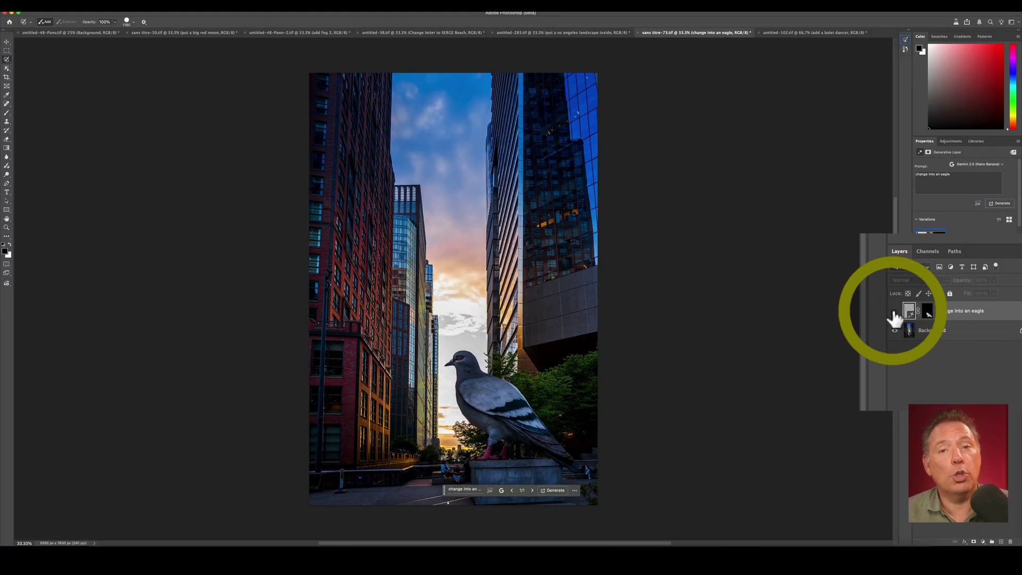
pyautogui.click(895, 311)
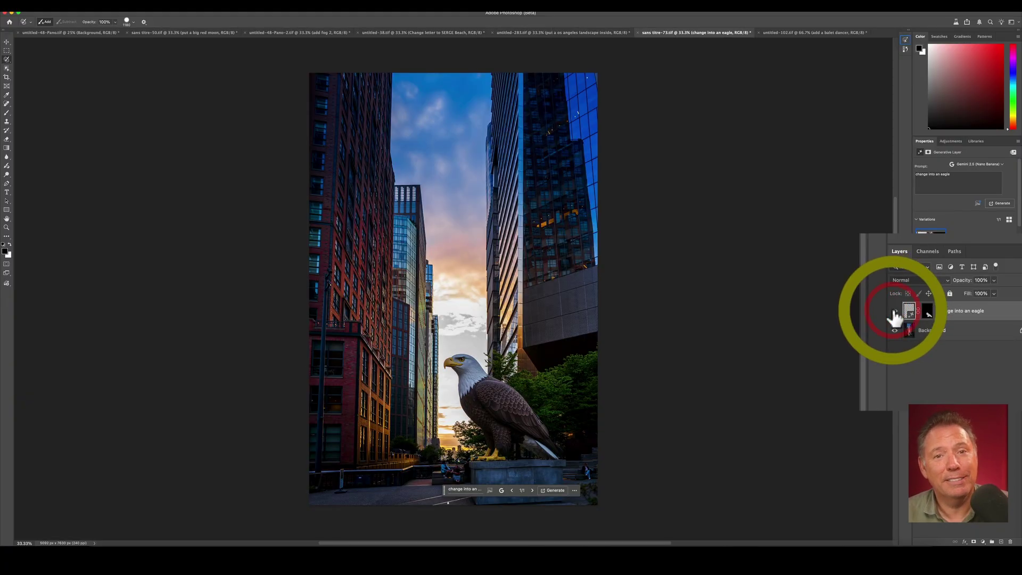
pyautogui.hotkey('ctrl', 'Tab')
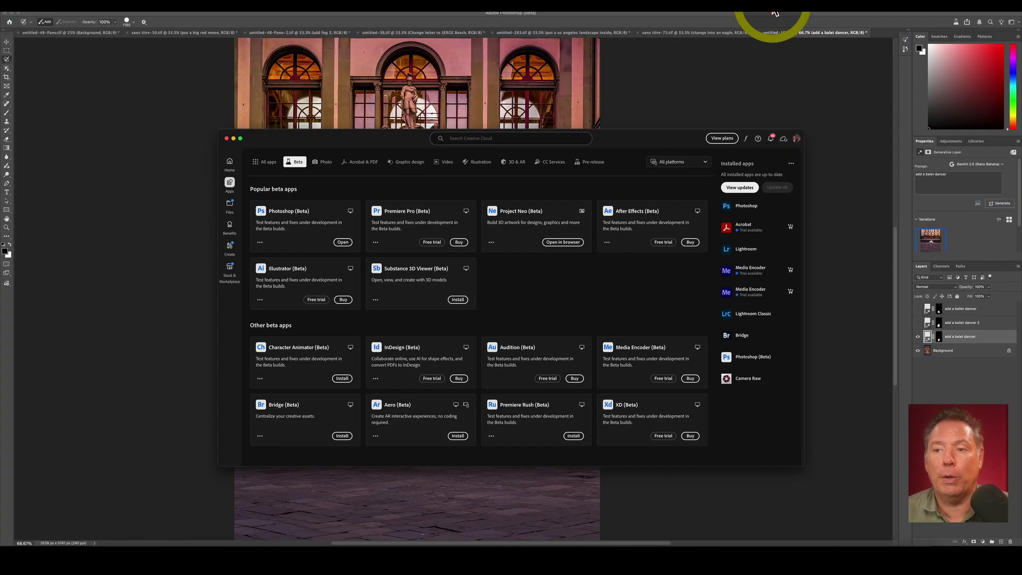
# Step: Launch Photoshop (Beta) from Creative Cloud's Beta apps and switch to the Zion canyon document
pyautogui.click(270, 175)
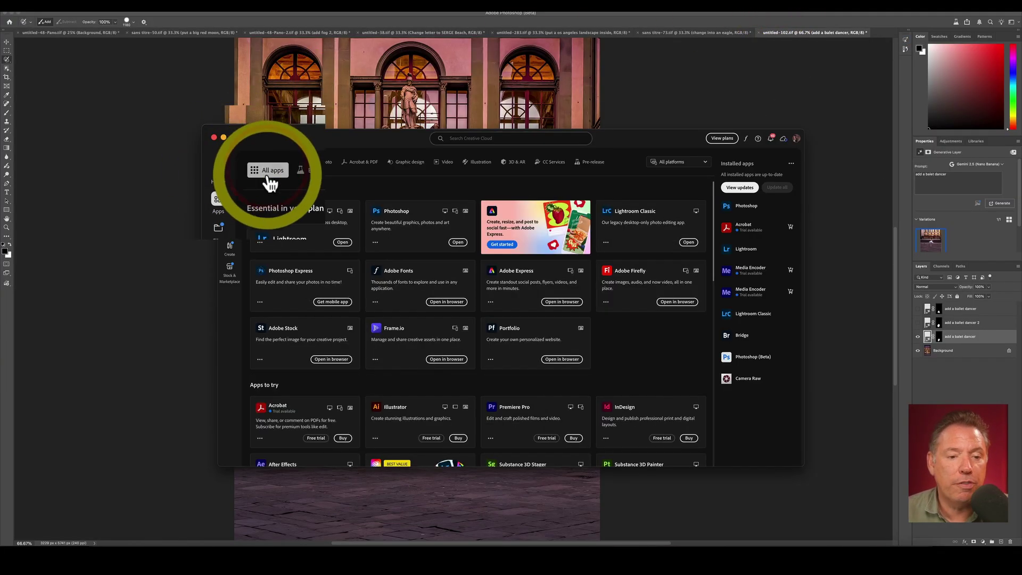
pyautogui.click(304, 171)
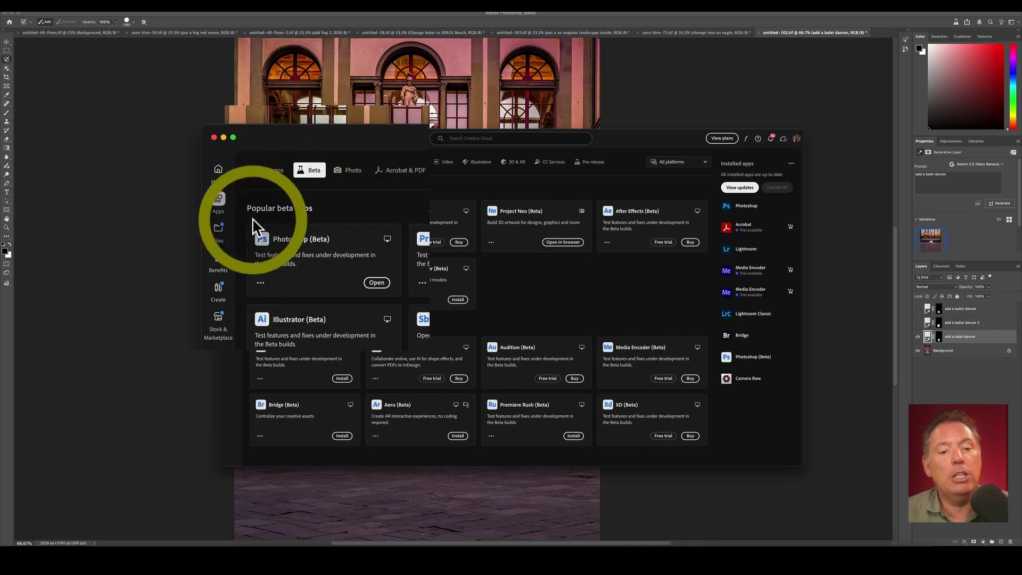
pyautogui.click(376, 283)
pyautogui.click(102, 32)
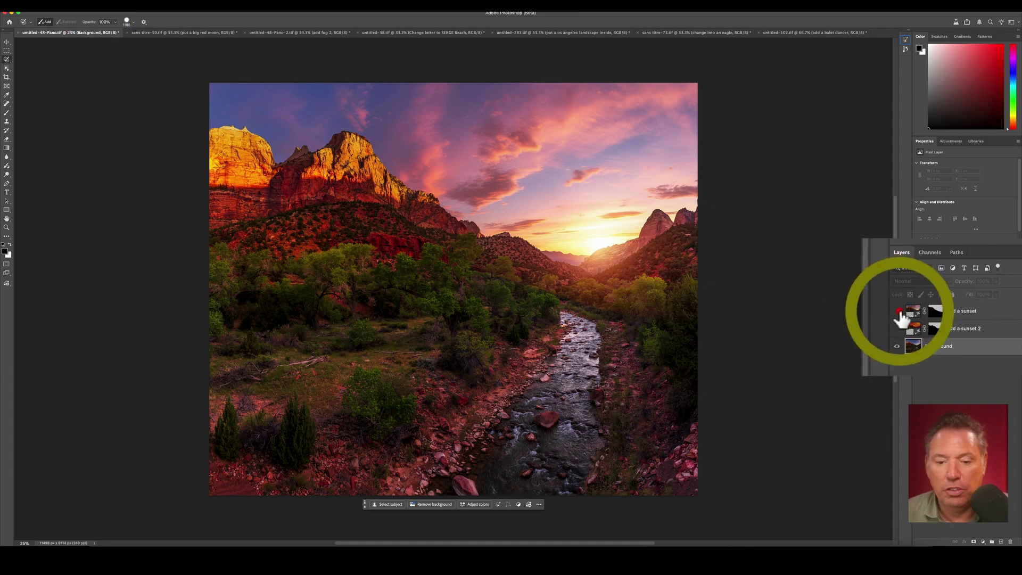
# Step: Hide the 'add a sunset' layer and pick the Selection Brush Tool at a much larger size
pyautogui.click(918, 308)
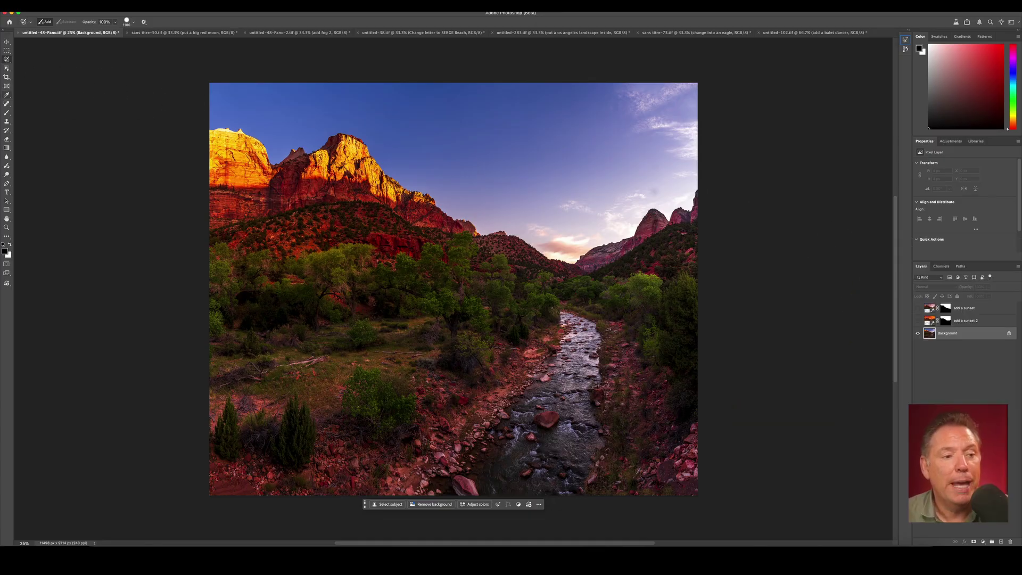
pyautogui.click(6, 59)
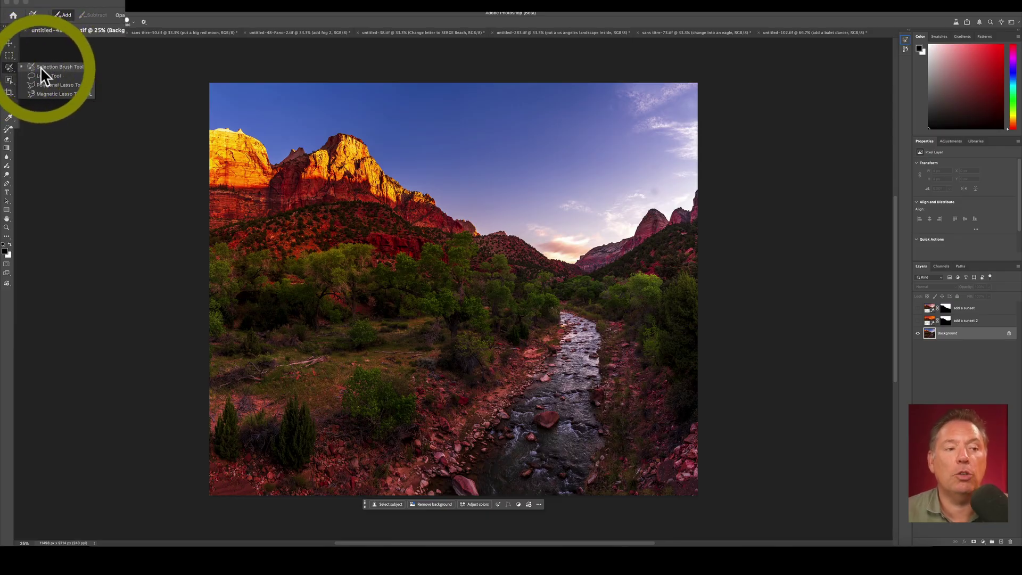
pyautogui.click(53, 59)
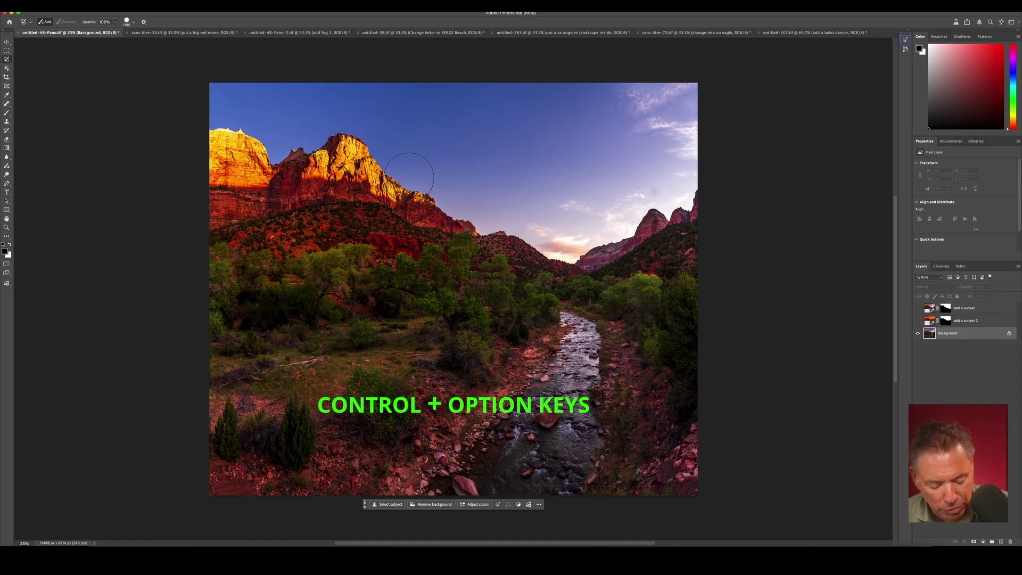
pyautogui.moveTo(445, 168)
pyautogui.mouseDown()
pyautogui.moveTo(391, 173)
pyautogui.moveTo(479, 167)
pyautogui.moveTo(365, 166)
pyautogui.moveTo(484, 166)
pyautogui.moveTo(457, 172)
pyautogui.moveTo(466, 167)
pyautogui.mouseUp()
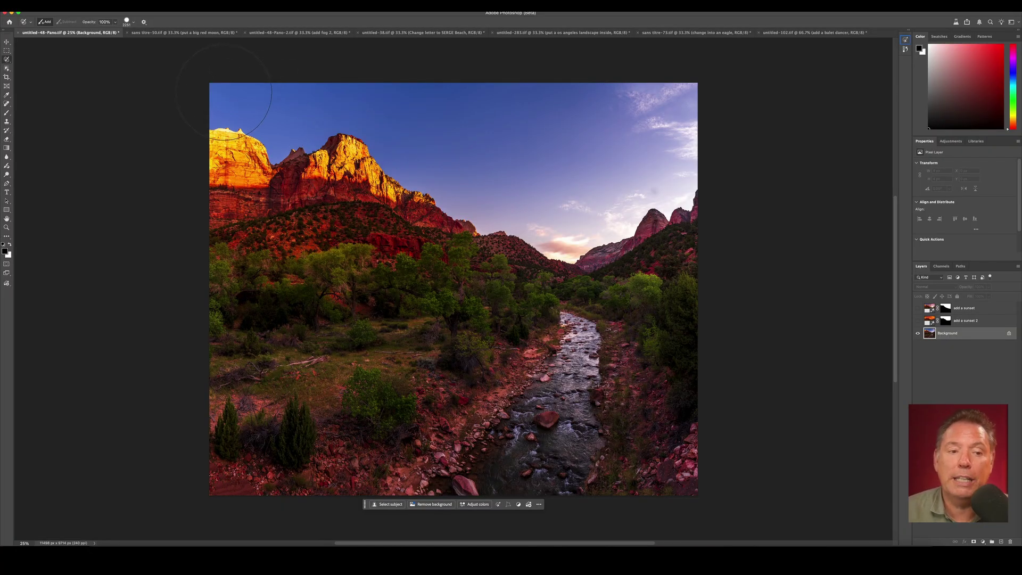
# Step: Brush-select the sky and generate 'add a sunset' with the Gemini 2.5 model
pyautogui.moveTo(224, 91)
pyautogui.mouseDown()
pyautogui.moveTo(456, 109)
pyautogui.moveTo(684, 110)
pyautogui.moveTo(254, 148)
pyautogui.moveTo(591, 228)
pyautogui.moveTo(634, 251)
pyautogui.mouseUp()
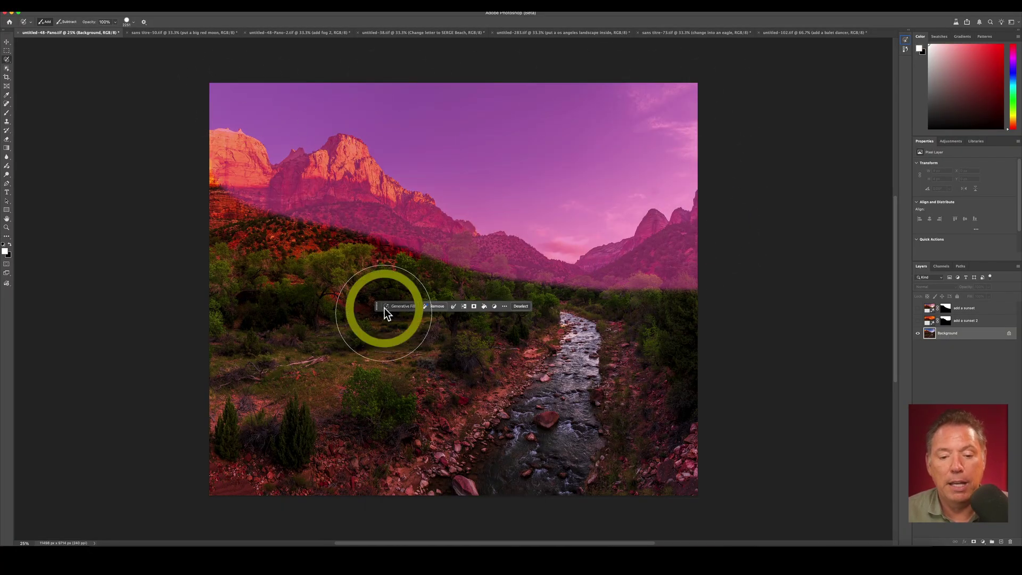
pyautogui.click(384, 308)
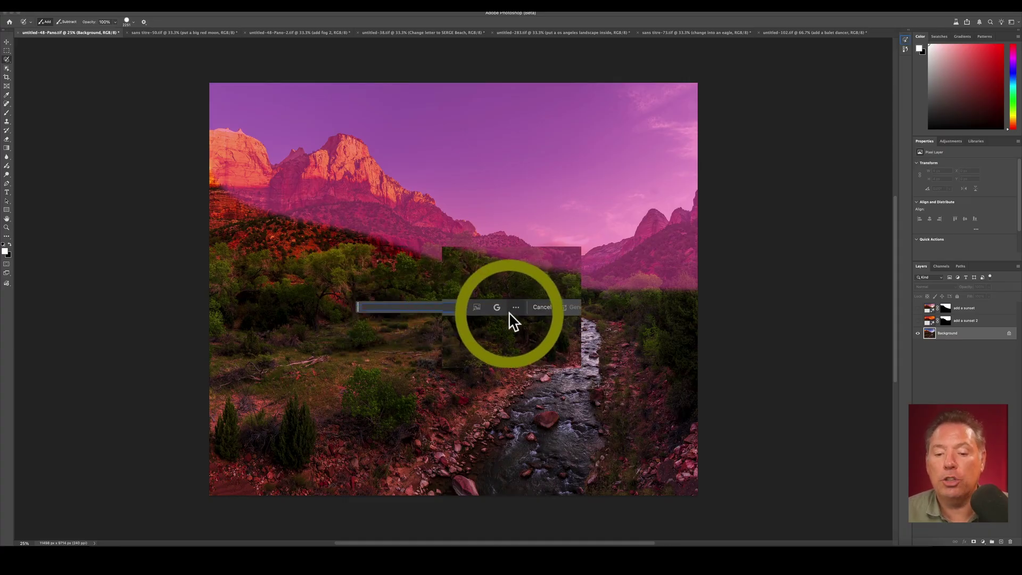
pyautogui.click(498, 309)
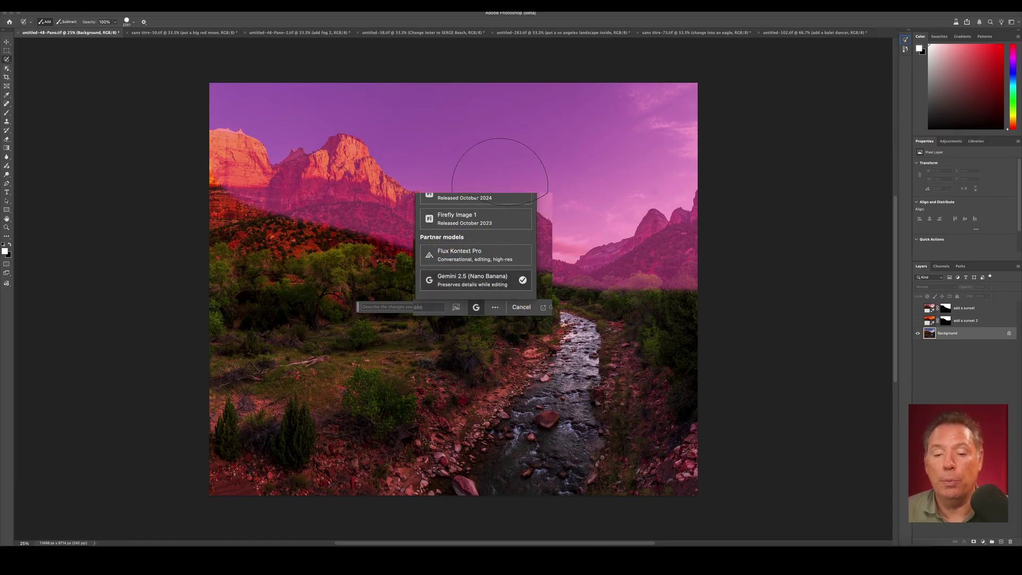
pyautogui.click(469, 287)
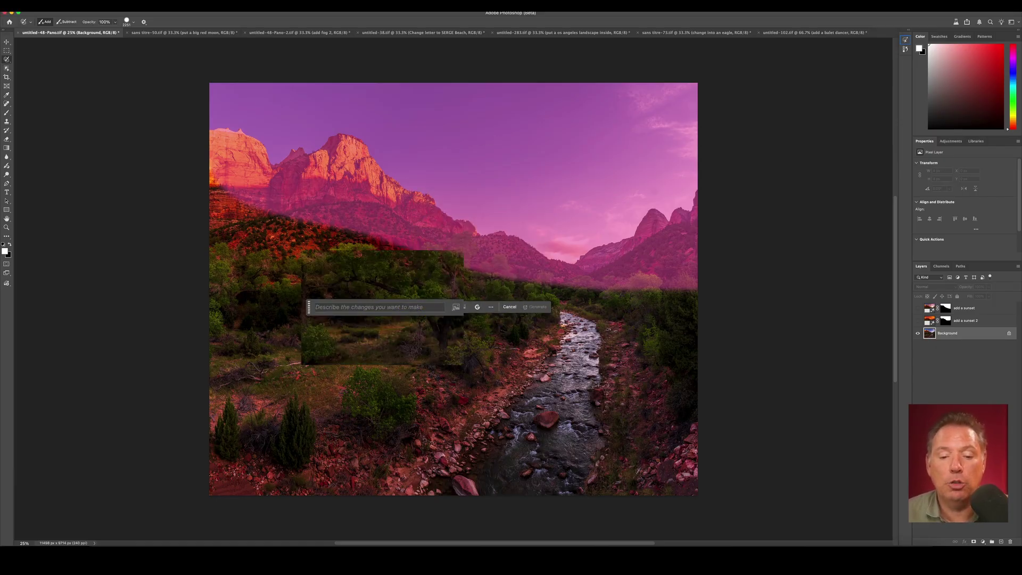
pyautogui.click(372, 306)
pyautogui.write('add a sunset')
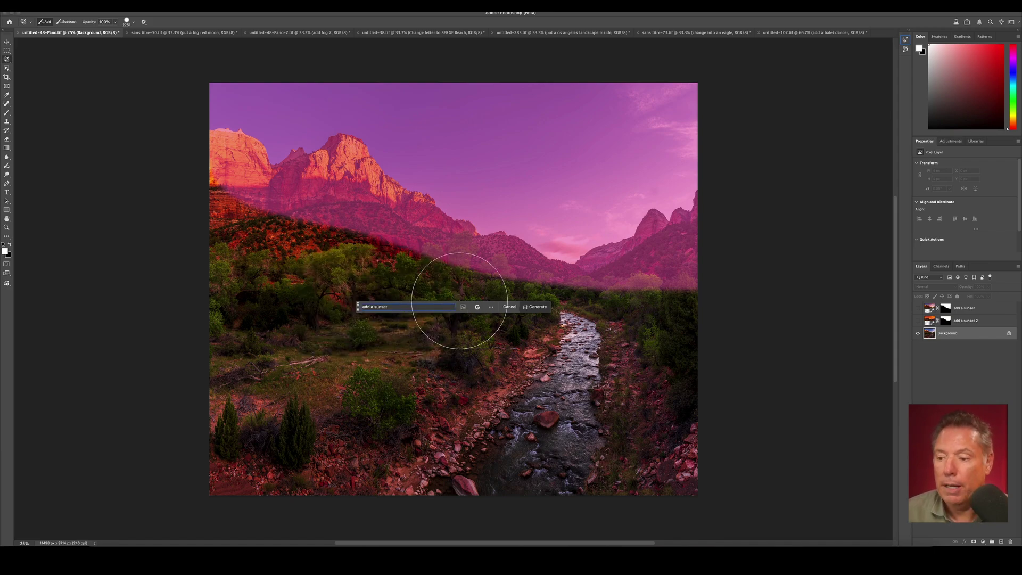
pyautogui.click(509, 306)
# Step: Compare the pink and orange sunset variants, leaving the pink sunset visible
pyautogui.click(917, 308)
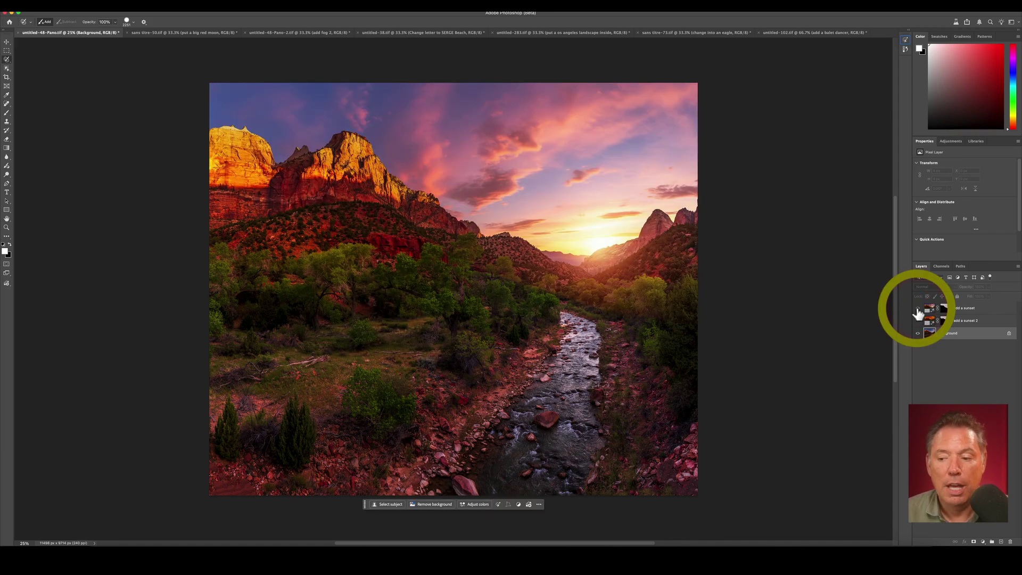
pyautogui.click(917, 311)
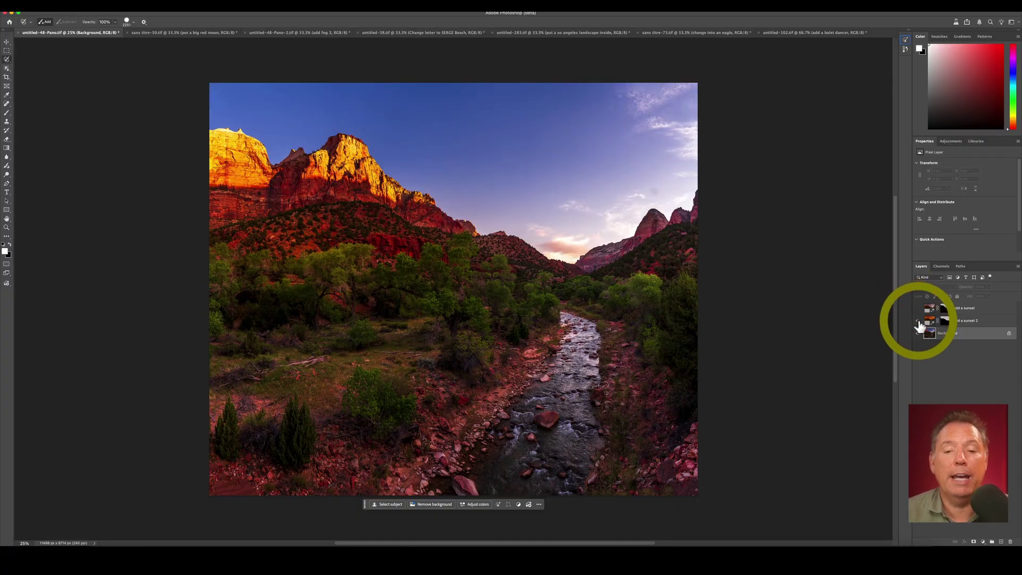
pyautogui.click(918, 321)
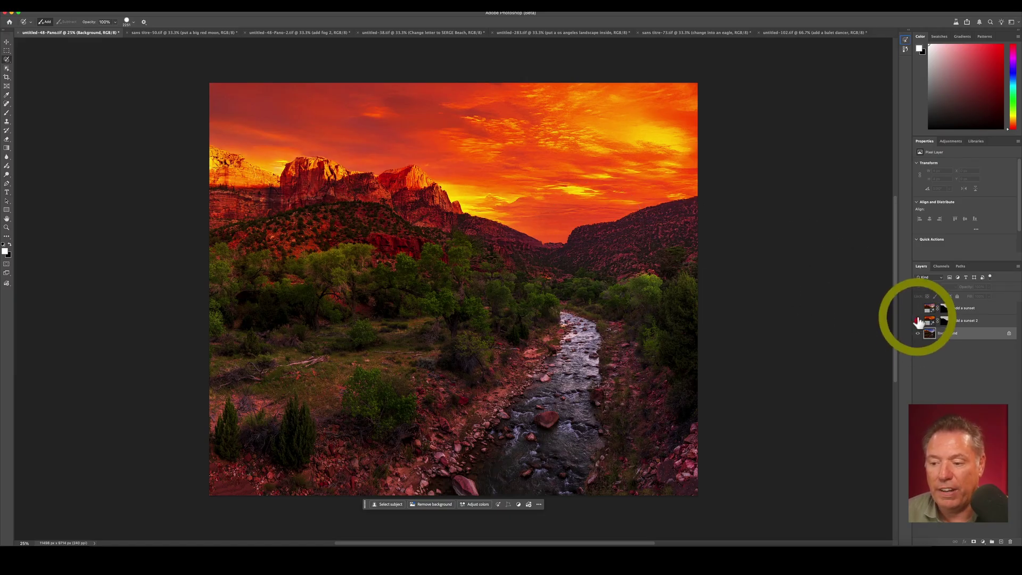
pyautogui.click(917, 321)
pyautogui.click(917, 308)
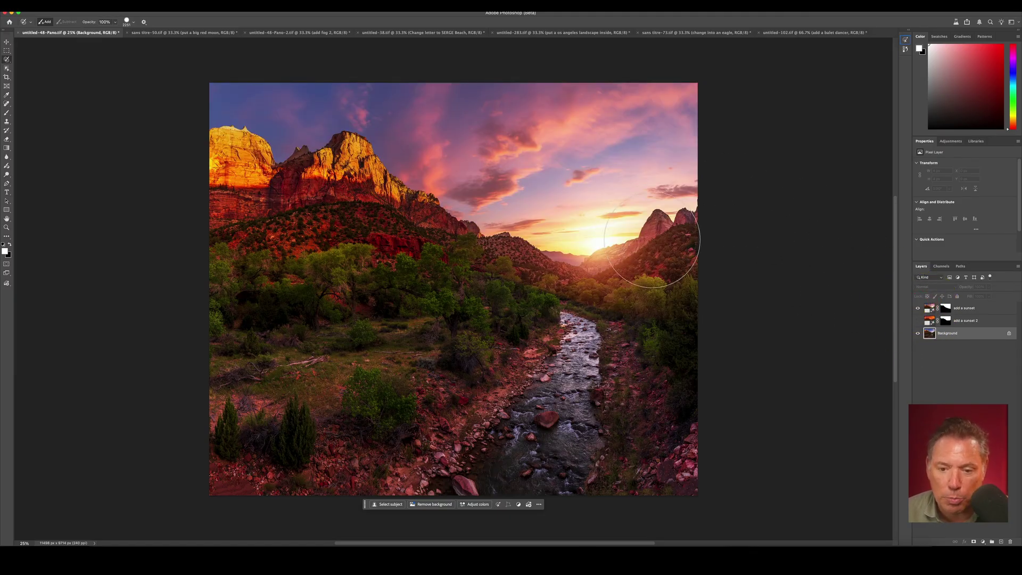
# Step: Apply the SUNSET preset, deepen Blacks slightly and set Exposure to -0.25
pyautogui.click(607, 261)
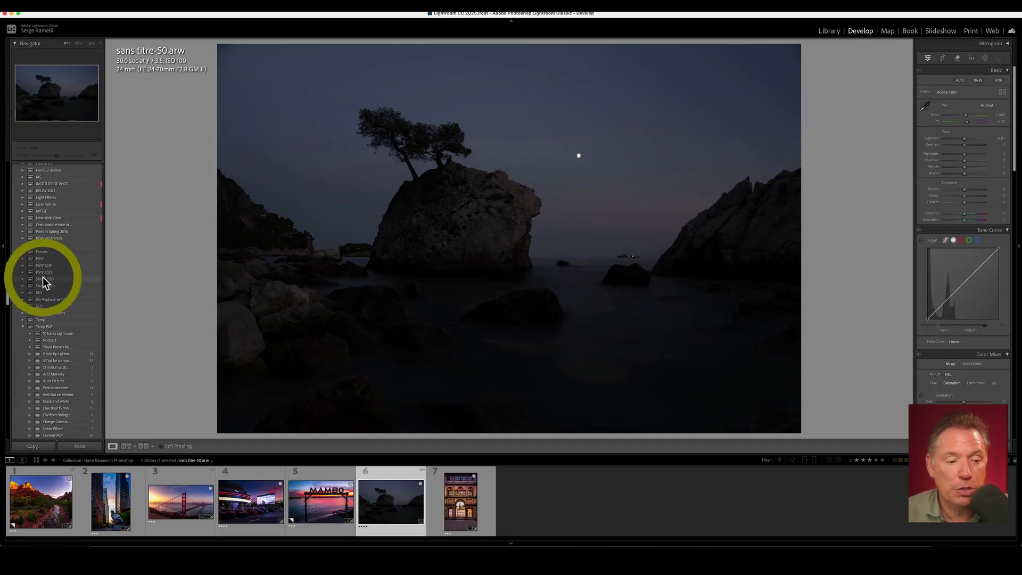
pyautogui.moveTo(7, 292); pyautogui.dragTo(16, 226)
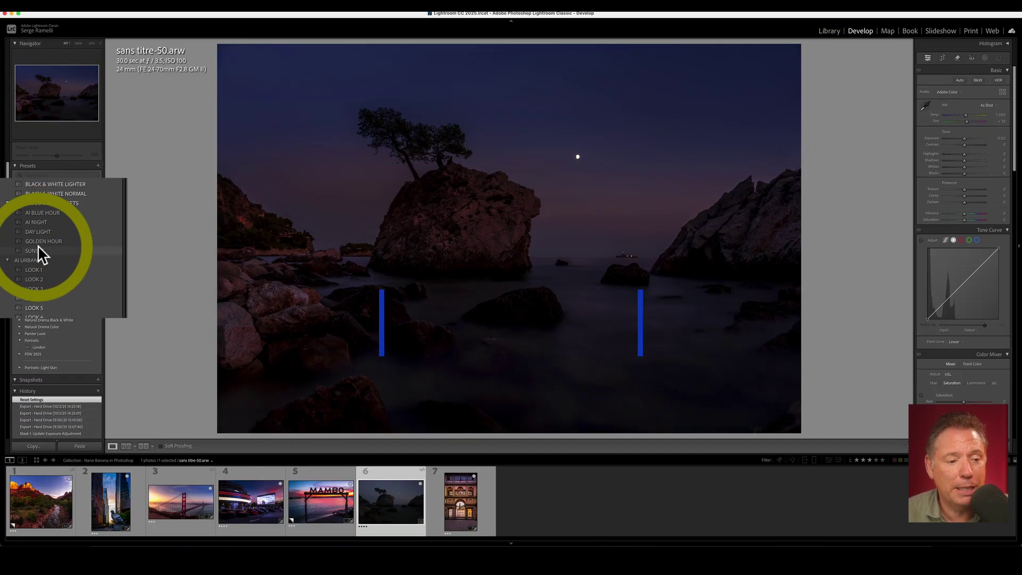
pyautogui.click(37, 248)
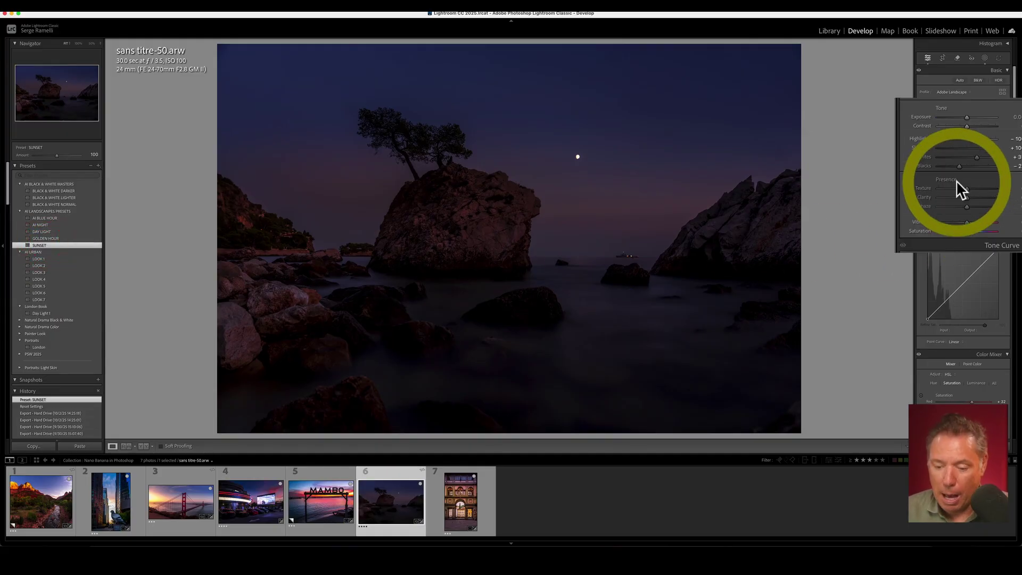
pyautogui.moveTo(959, 166); pyautogui.dragTo(987, 158)
pyautogui.moveTo(967, 118); pyautogui.dragTo(963, 117)
pyautogui.press('super+Tab')
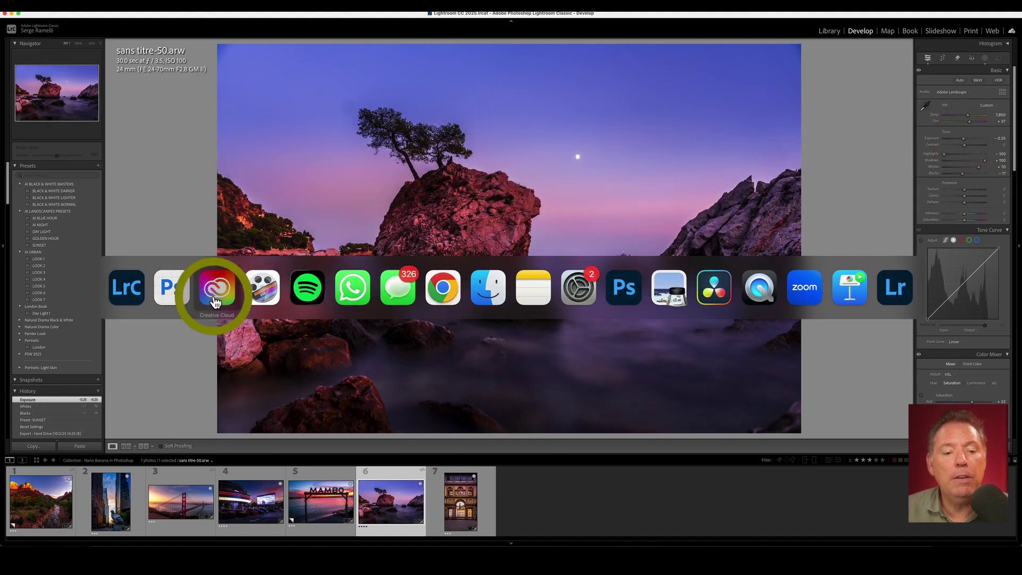
# Step: Select a sky patch and set Generative Fill to Gemini 2.5 (Nano Banana) without generating
pyautogui.click(177, 287)
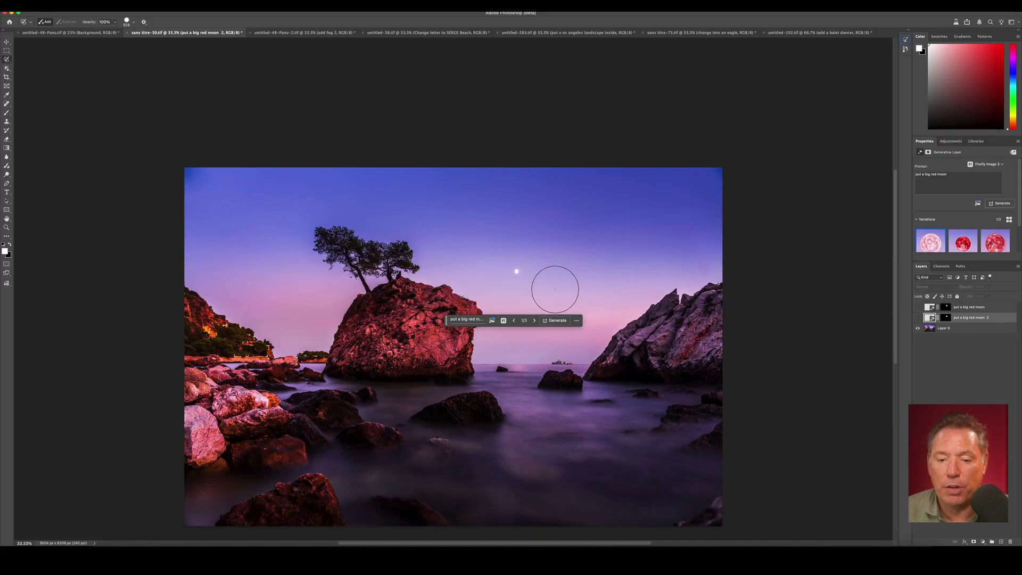
pyautogui.click(519, 272)
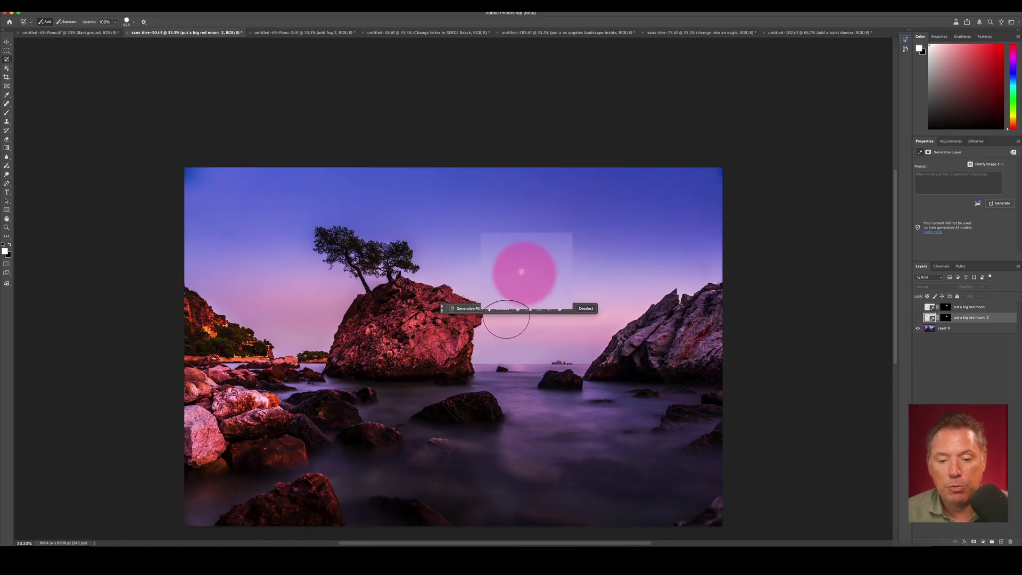
pyautogui.click(450, 308)
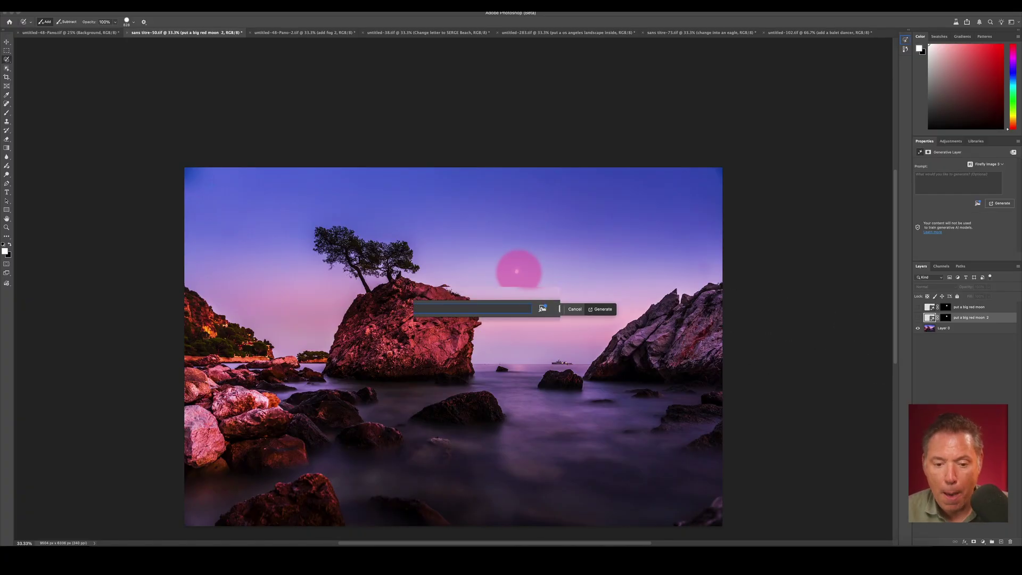
pyautogui.write('moon')
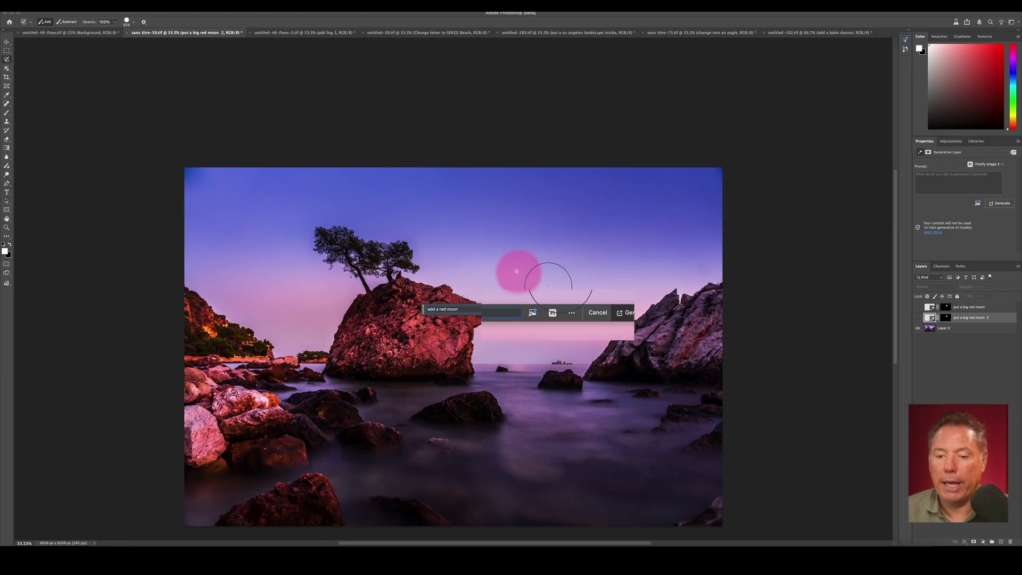
pyautogui.click(551, 312)
pyautogui.click(541, 282)
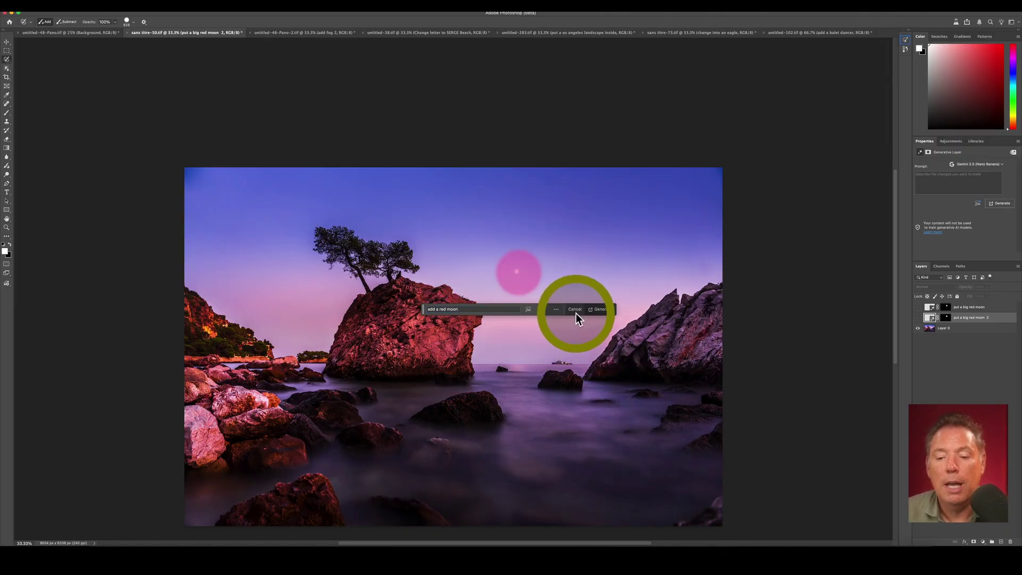
pyautogui.click(594, 312)
# Step: Compare the big red moon with the second moon layer, leaving the red moon showing
pyautogui.click(964, 307)
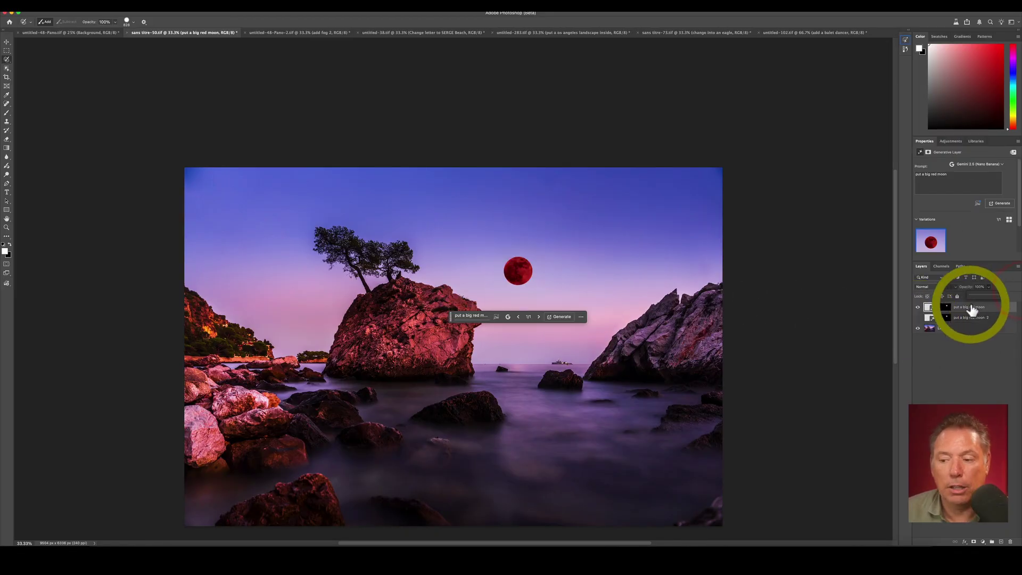
pyautogui.click(918, 308)
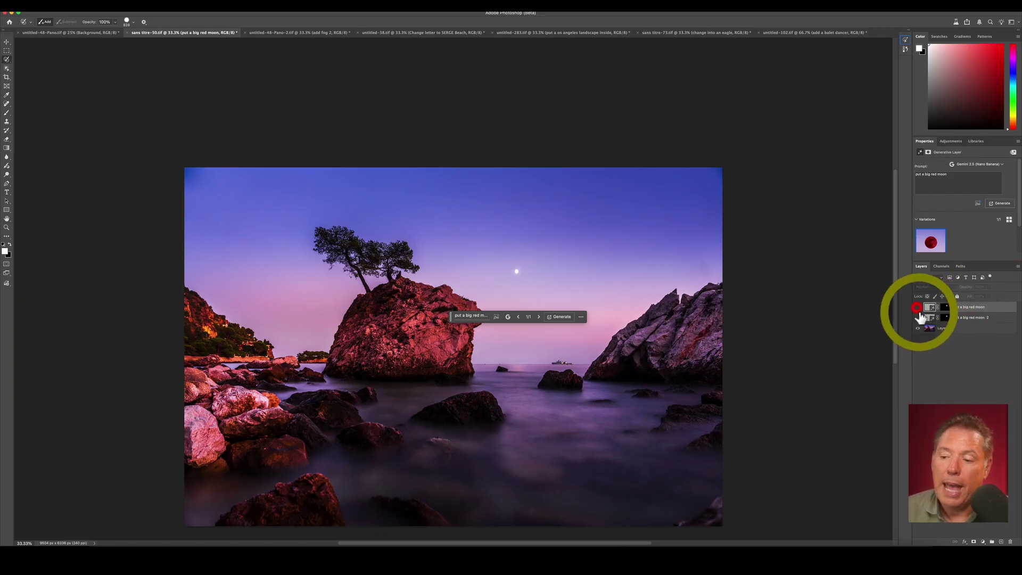
pyautogui.click(918, 318)
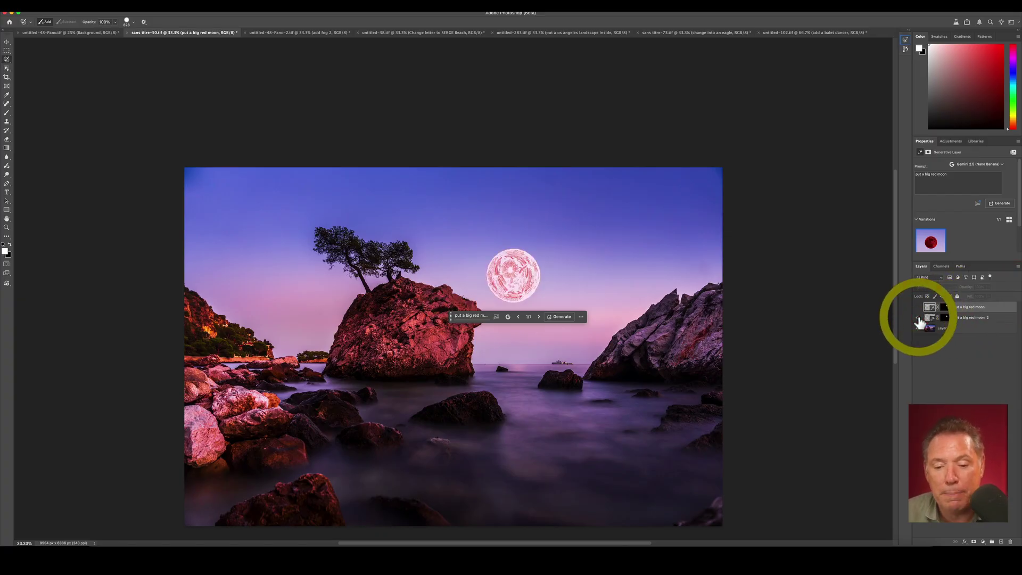
pyautogui.click(918, 318)
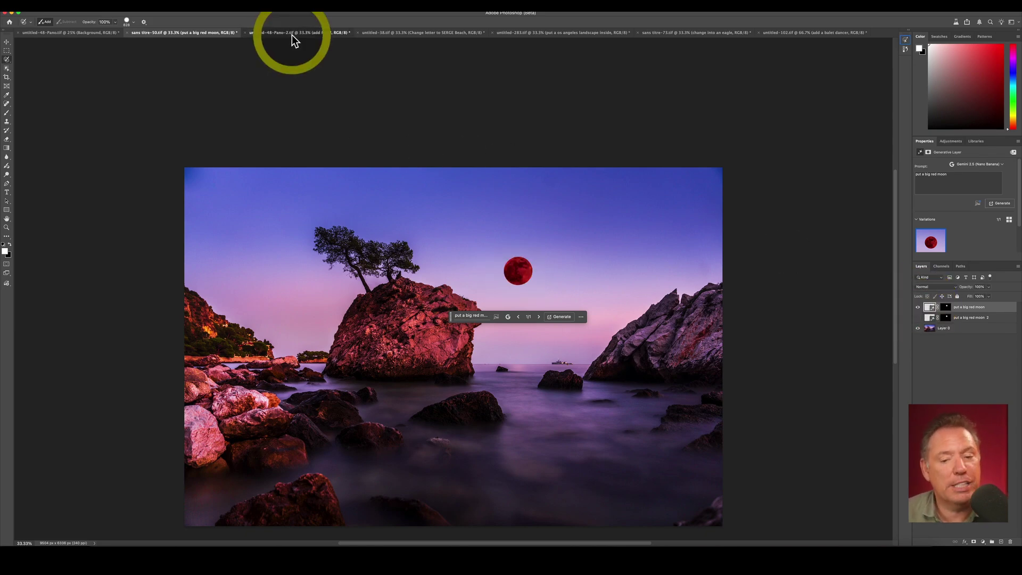
# Step: On the Golden Gate panorama, brush-select the sky, bridge tower, water and hillside
pyautogui.click(293, 40)
pyautogui.click(933, 325)
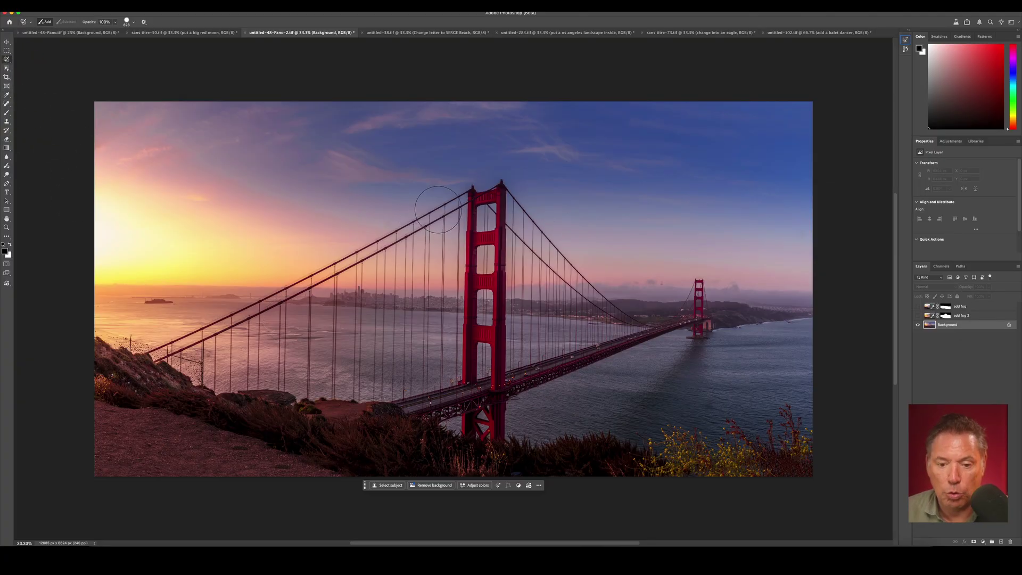
pyautogui.moveTo(405, 243); pyautogui.dragTo(441, 239)
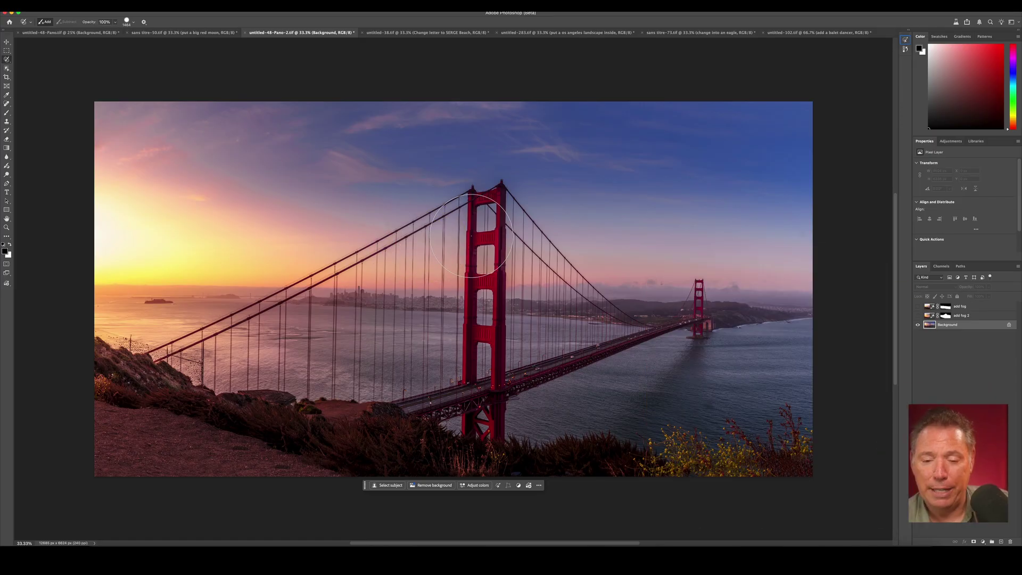
pyautogui.moveTo(125, 262)
pyautogui.mouseDown()
pyautogui.moveTo(340, 286)
pyautogui.moveTo(510, 194)
pyautogui.moveTo(539, 239)
pyautogui.moveTo(619, 298)
pyautogui.mouseUp()
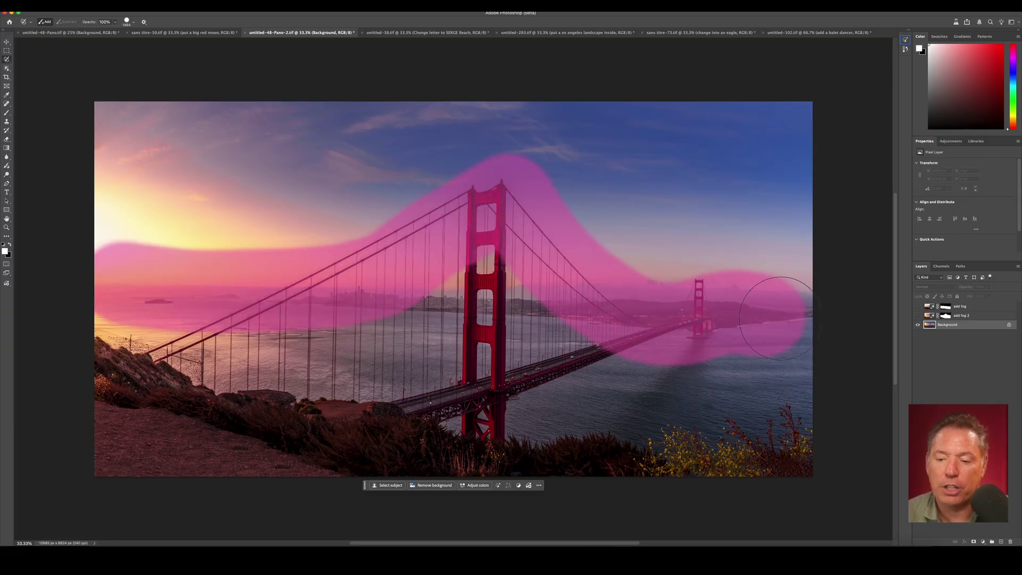
pyautogui.moveTo(777, 319)
pyautogui.mouseDown()
pyautogui.moveTo(233, 338)
pyautogui.moveTo(123, 317)
pyautogui.moveTo(274, 375)
pyautogui.moveTo(448, 408)
pyautogui.moveTo(832, 427)
pyautogui.moveTo(823, 362)
pyautogui.moveTo(433, 373)
pyautogui.mouseUp()
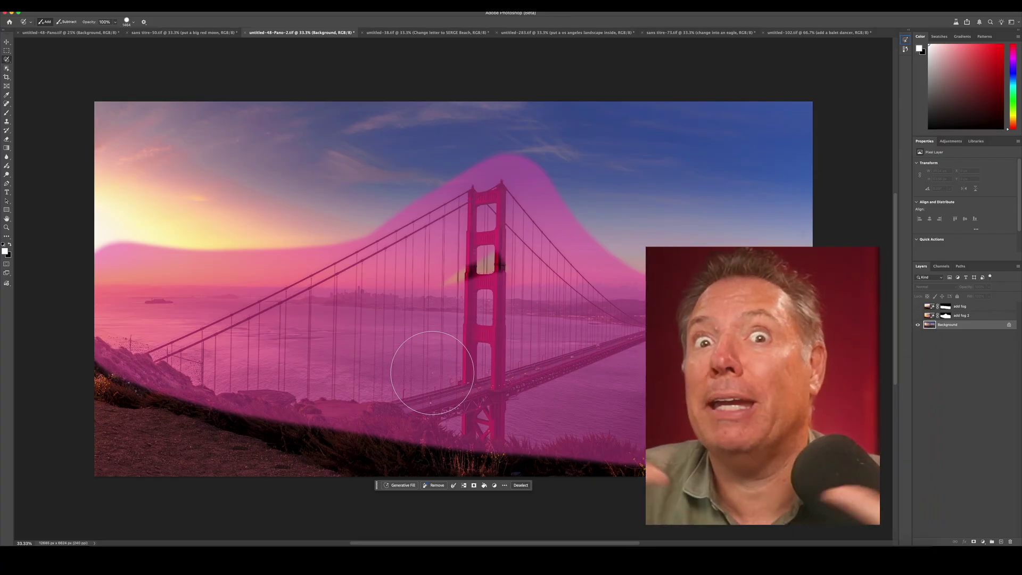
# Step: Compare the bay with and without the generated fog, leaving the fog layers hidden
pyautogui.click(398, 485)
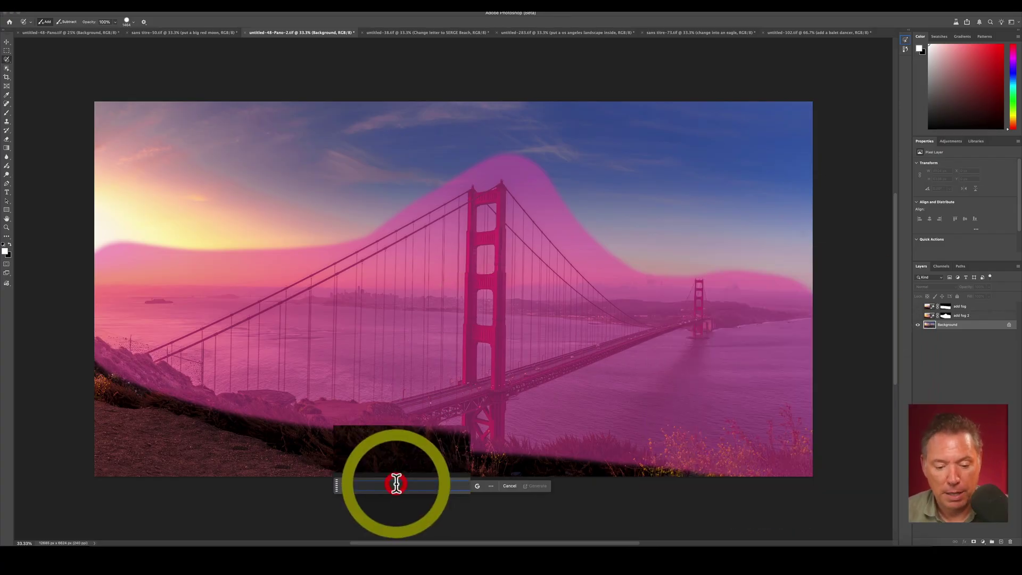
pyautogui.write('add some fog')
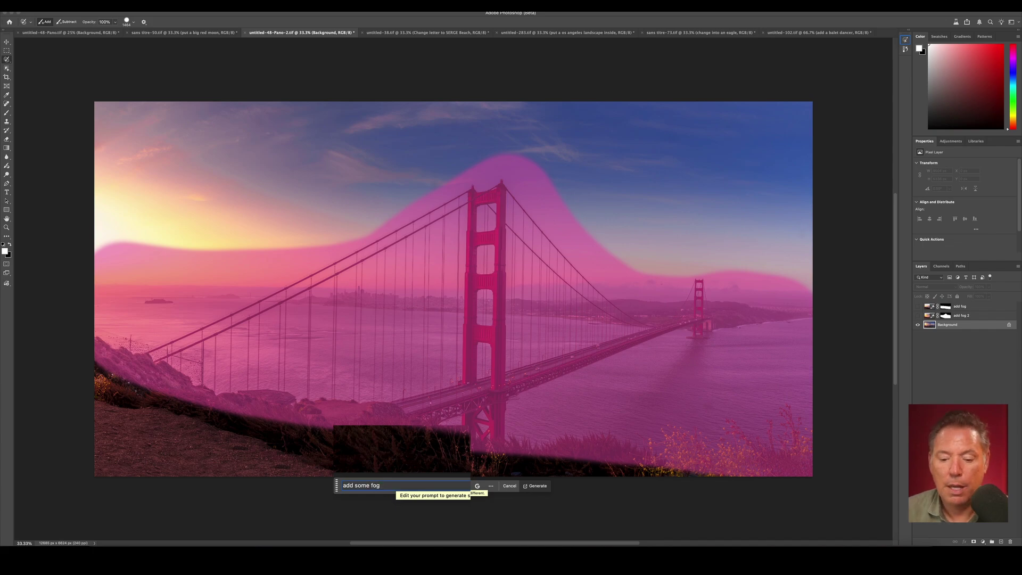
pyautogui.click(509, 485)
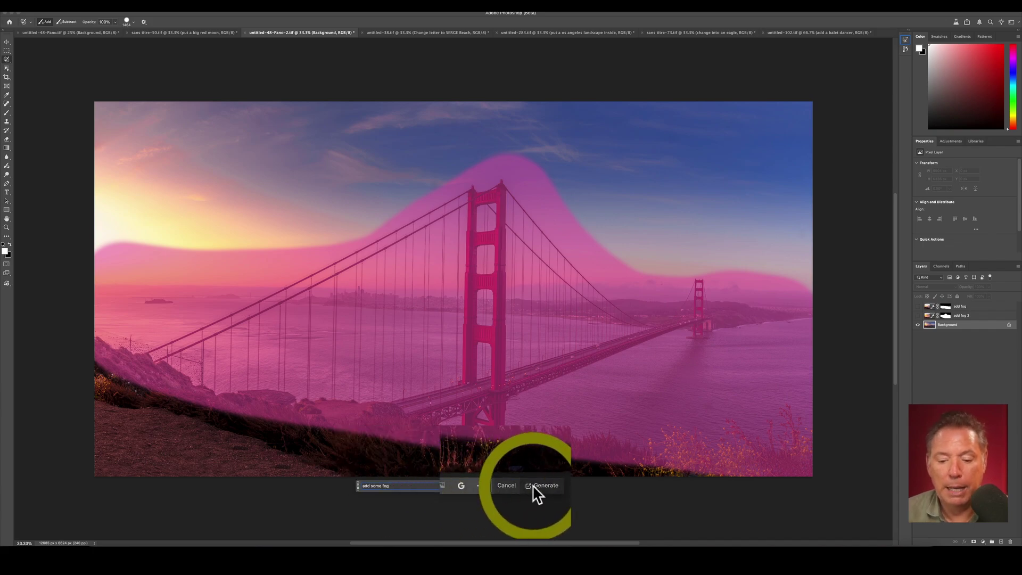
pyautogui.click(501, 484)
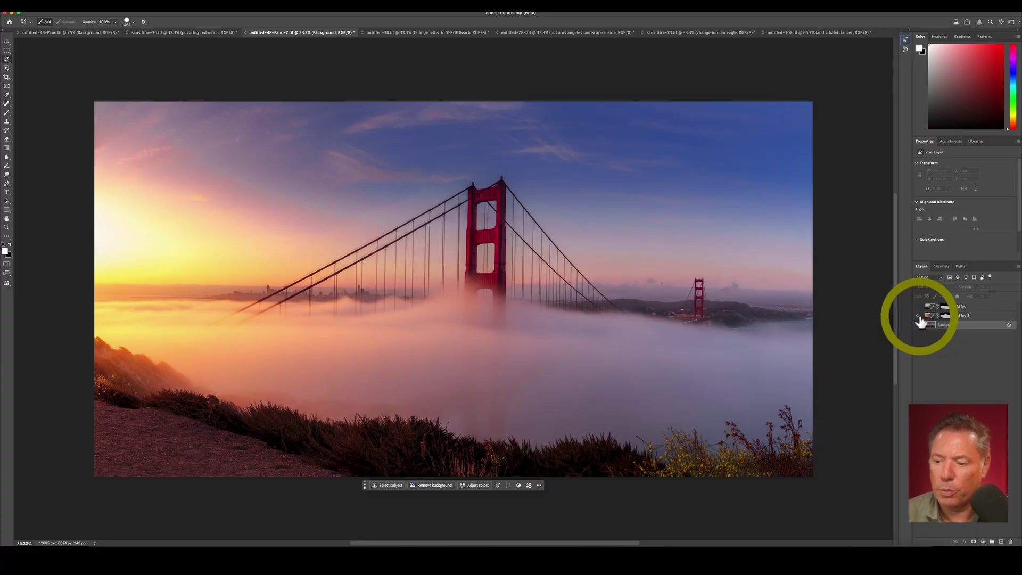
pyautogui.moveTo(920, 317); pyautogui.dragTo(917, 305)
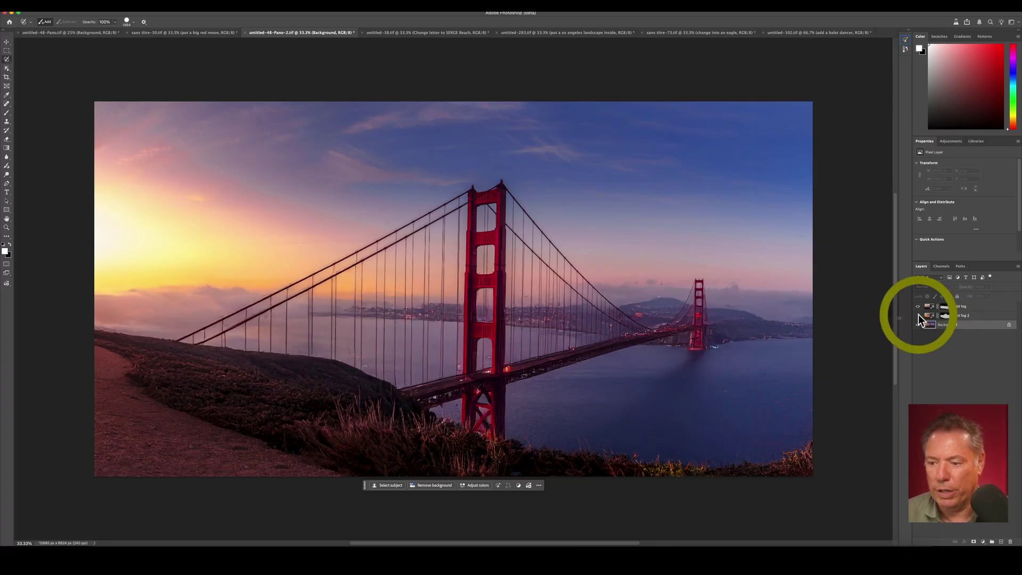
pyautogui.click(918, 316)
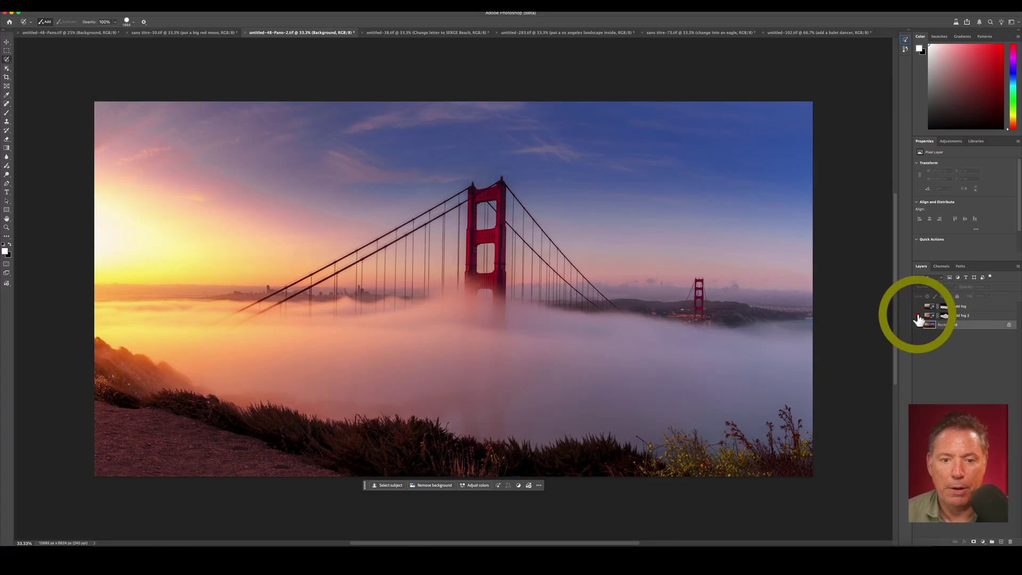
pyautogui.click(918, 318)
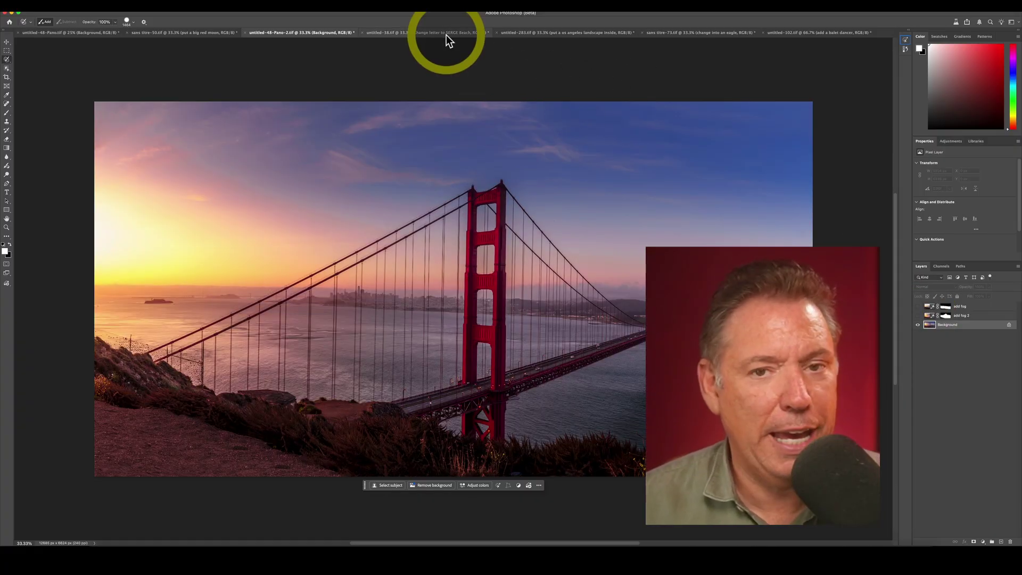
# Step: On the beach photo, select the MAMBO sign and generate 'Change to SERGE Beach'
pyautogui.click(446, 34)
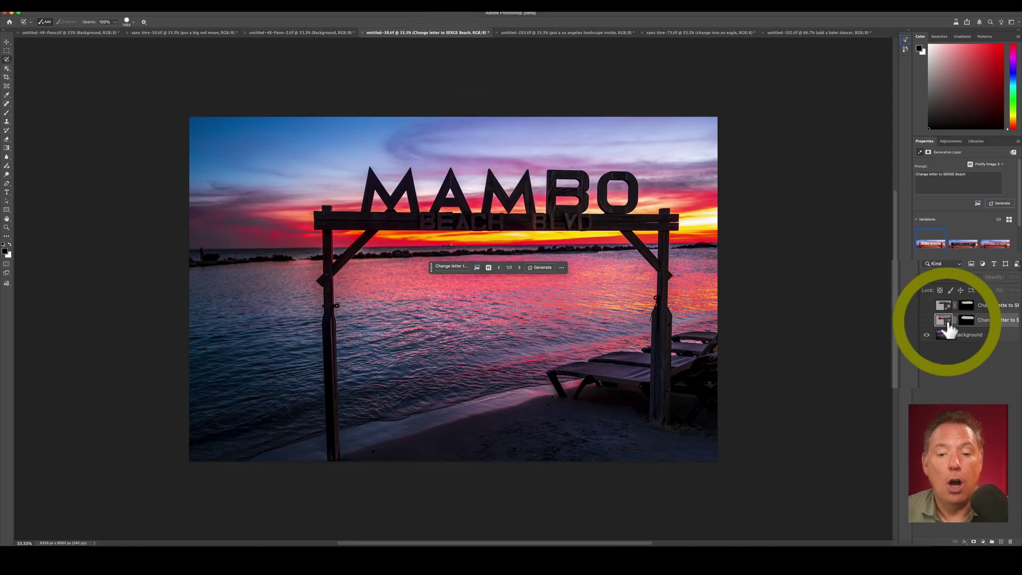
pyautogui.click(985, 335)
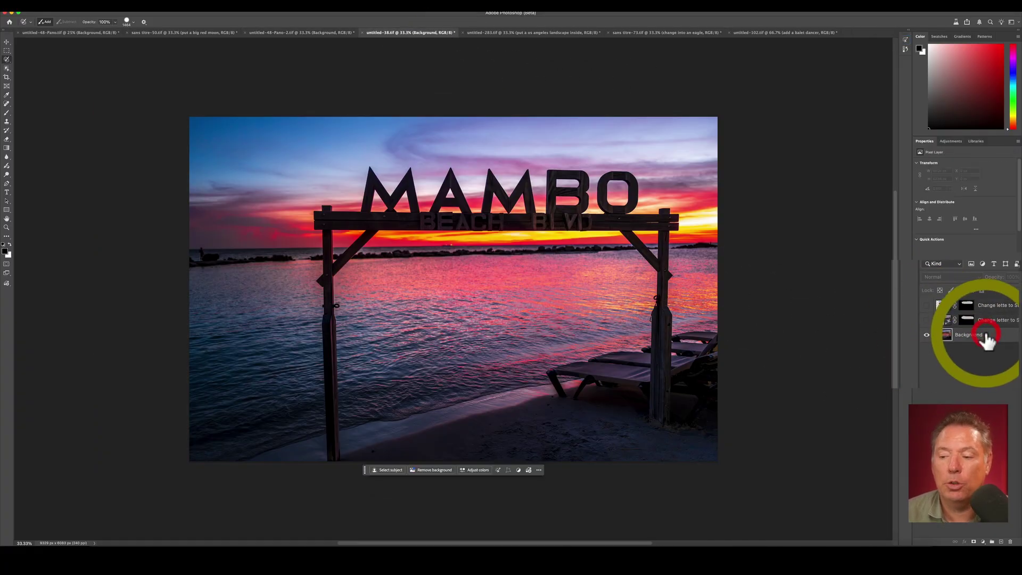
pyautogui.moveTo(314, 191); pyautogui.dragTo(676, 203)
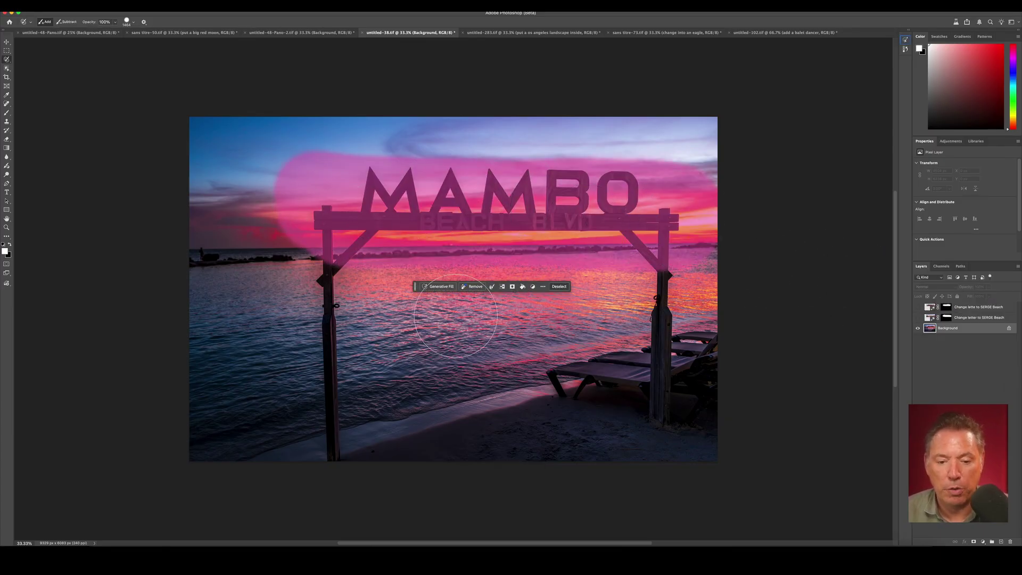
pyautogui.click(436, 287)
pyautogui.write('Change to ')
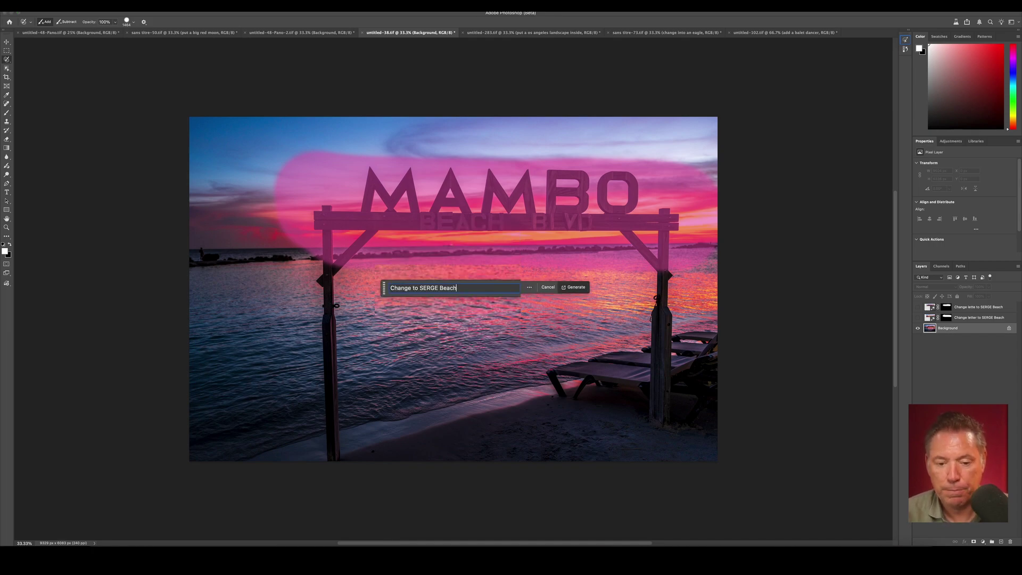
pyautogui.write('SERGE Beach')
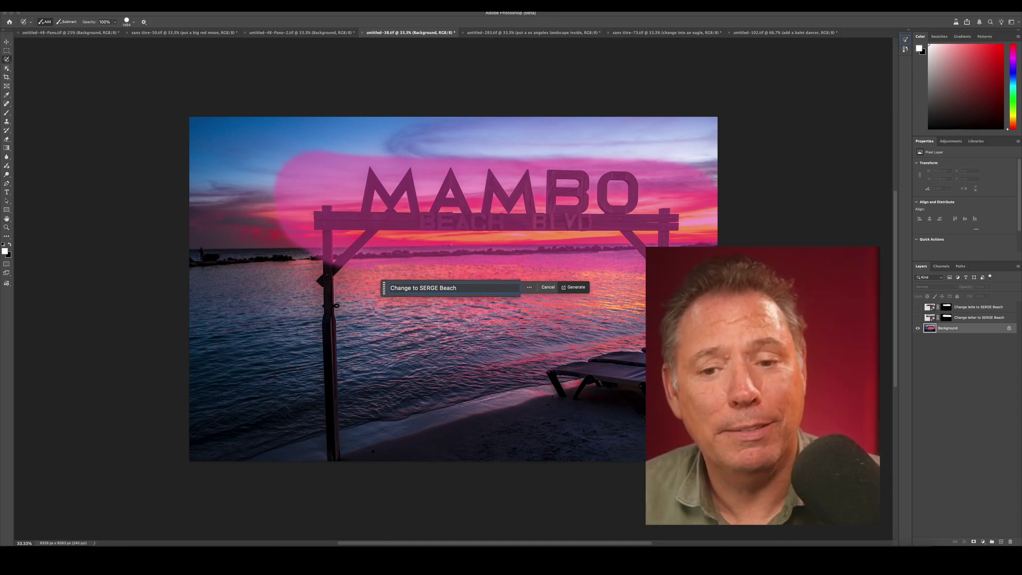
pyautogui.click(468, 316)
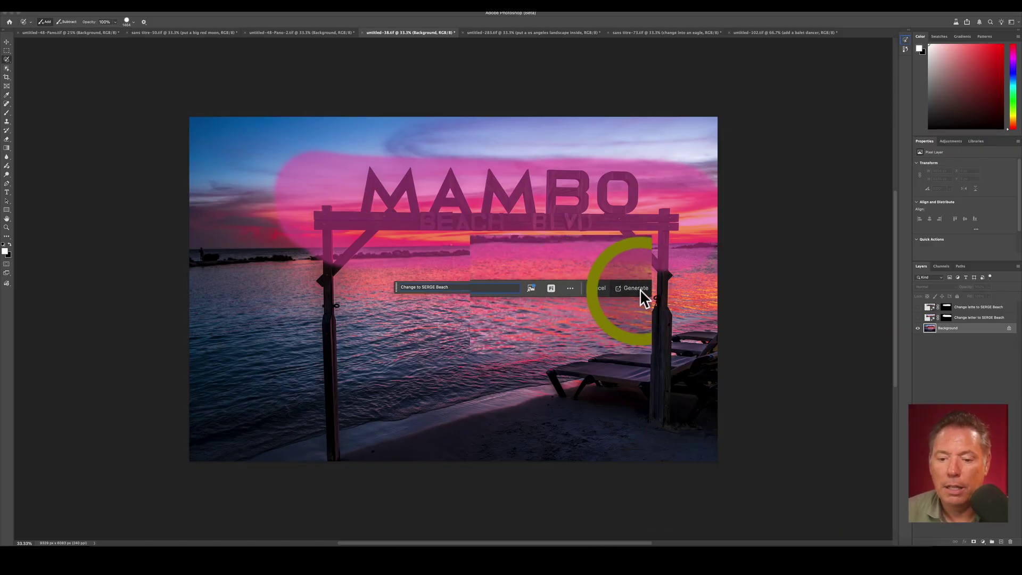
# Step: Compare the generated sign versions, then hide them all to restore the MAMBO sign
pyautogui.click(929, 304)
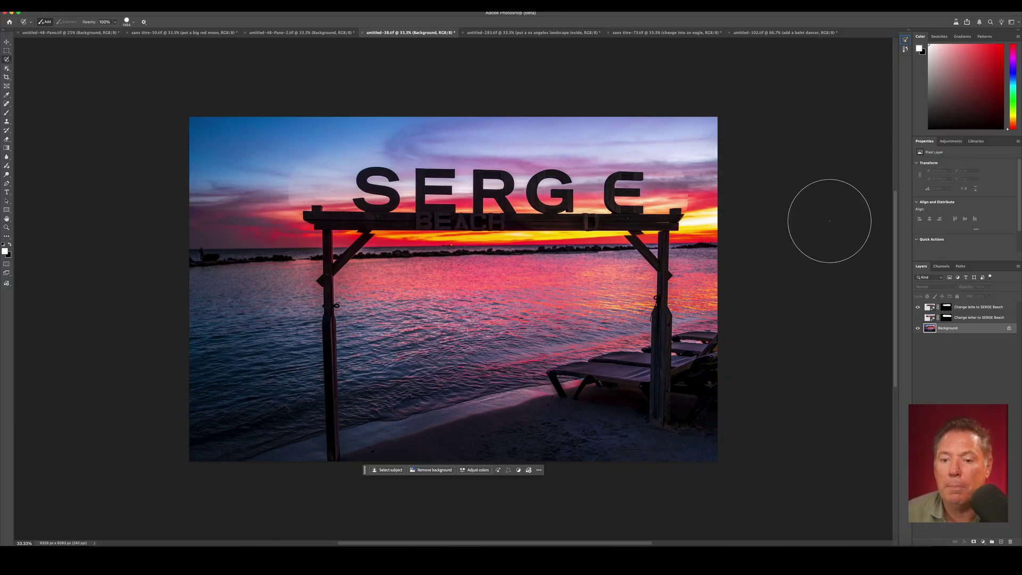
pyautogui.click(918, 307)
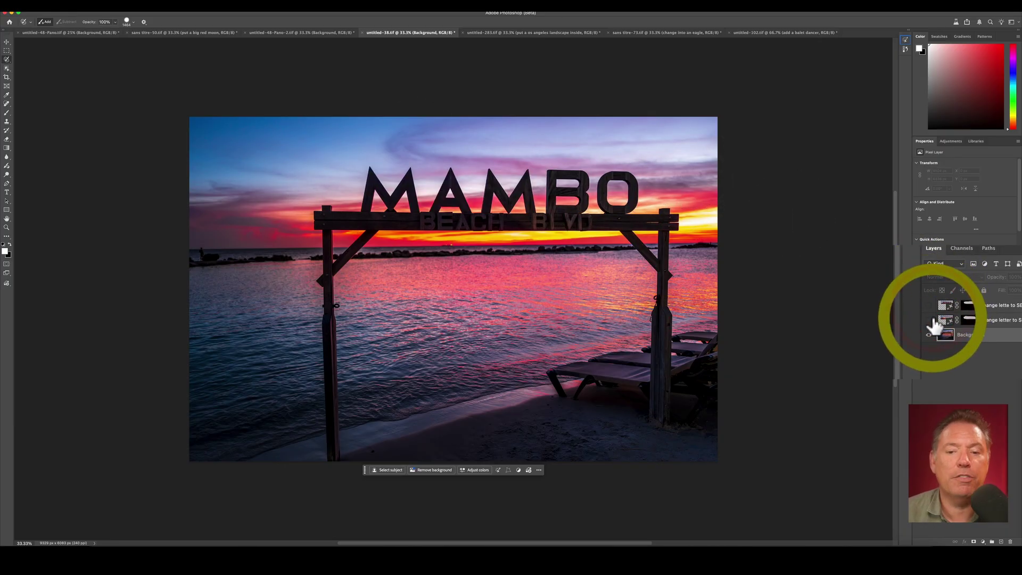
pyautogui.click(930, 320)
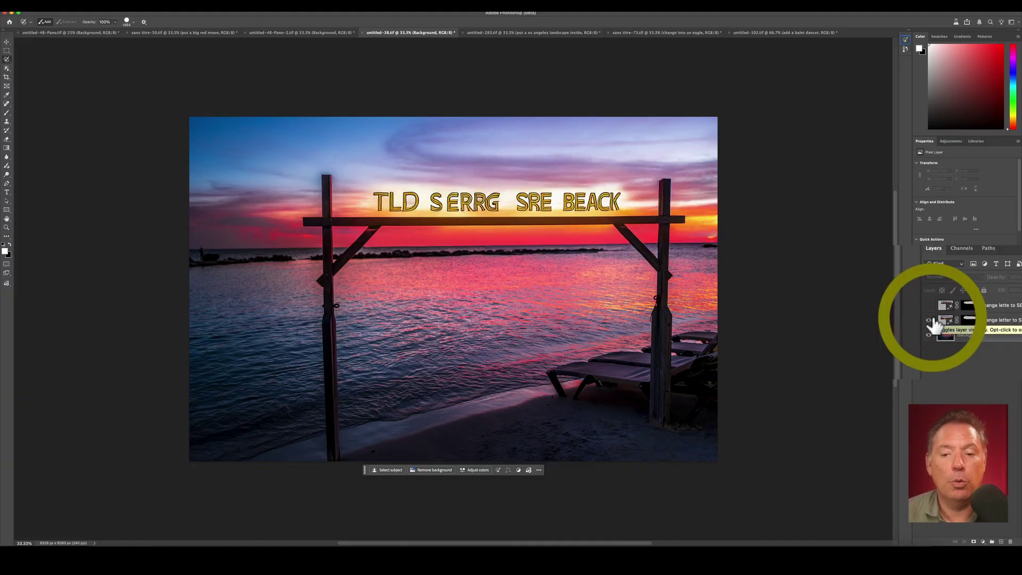
pyautogui.click(931, 320)
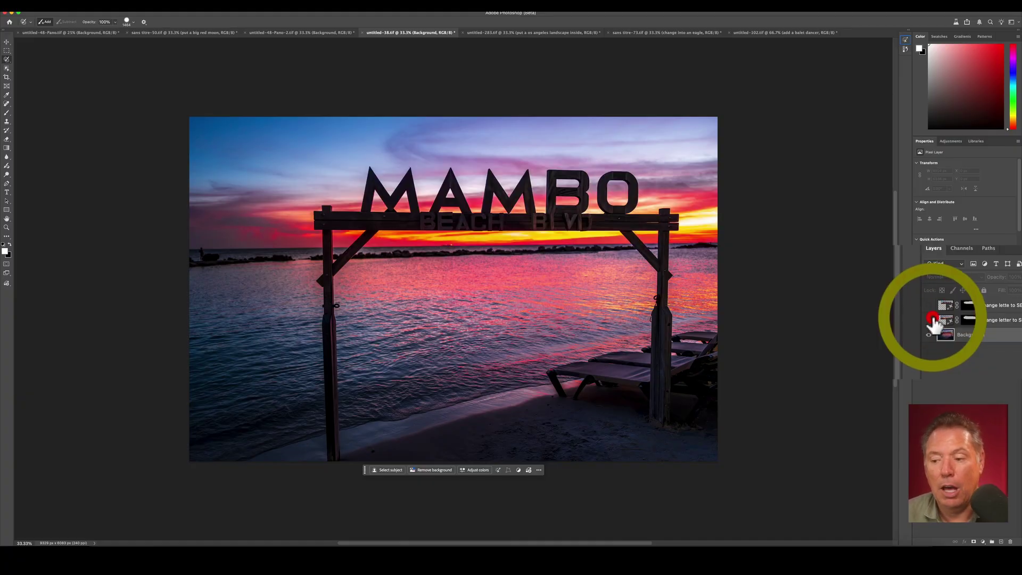
pyautogui.click(930, 306)
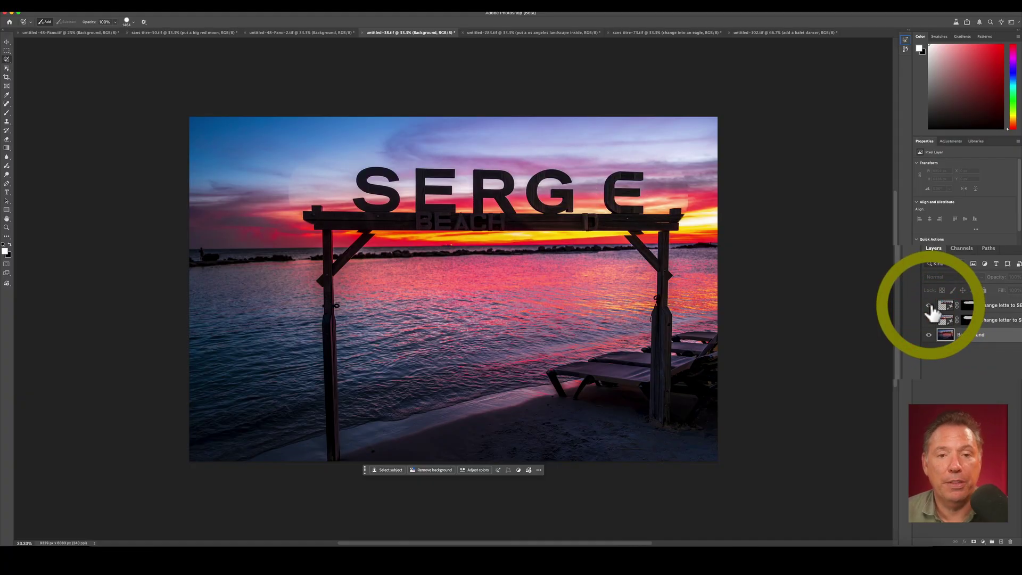
pyautogui.click(930, 306)
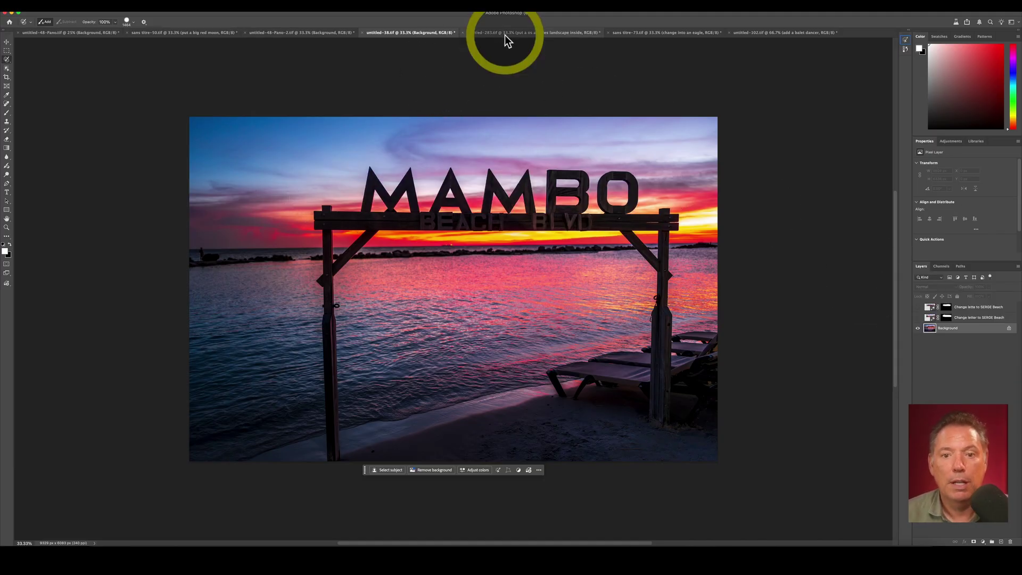
# Step: On the LA photo, select the outdoor screen and enter 'Change a nice Los Angeles Photo'
pyautogui.click(505, 35)
pyautogui.click(937, 316)
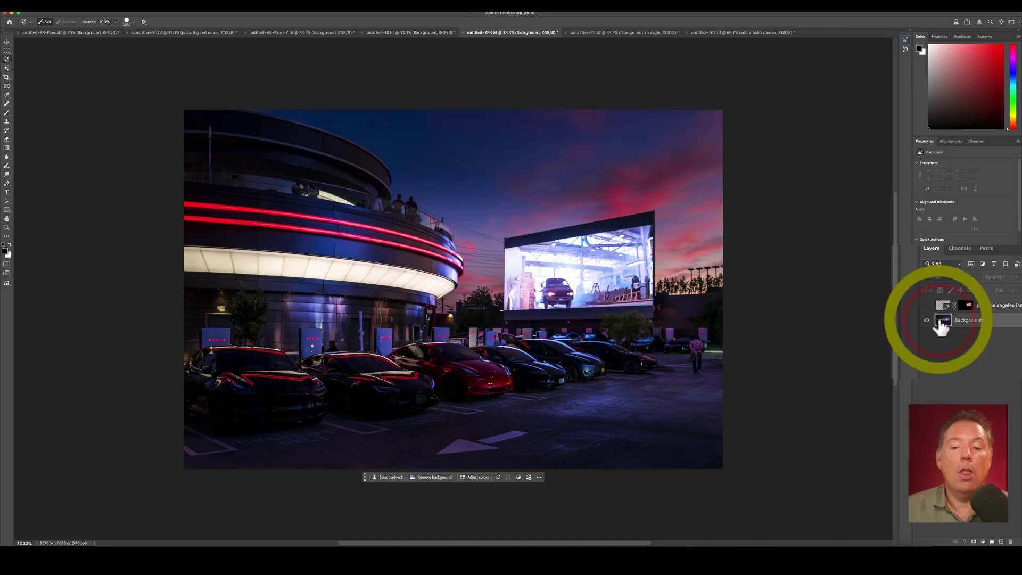
pyautogui.moveTo(513, 261)
pyautogui.mouseDown()
pyautogui.moveTo(550, 266)
pyautogui.moveTo(624, 247)
pyautogui.moveTo(623, 289)
pyautogui.moveTo(512, 306)
pyautogui.mouseUp()
pyautogui.click(520, 362)
pyautogui.write('Chn')
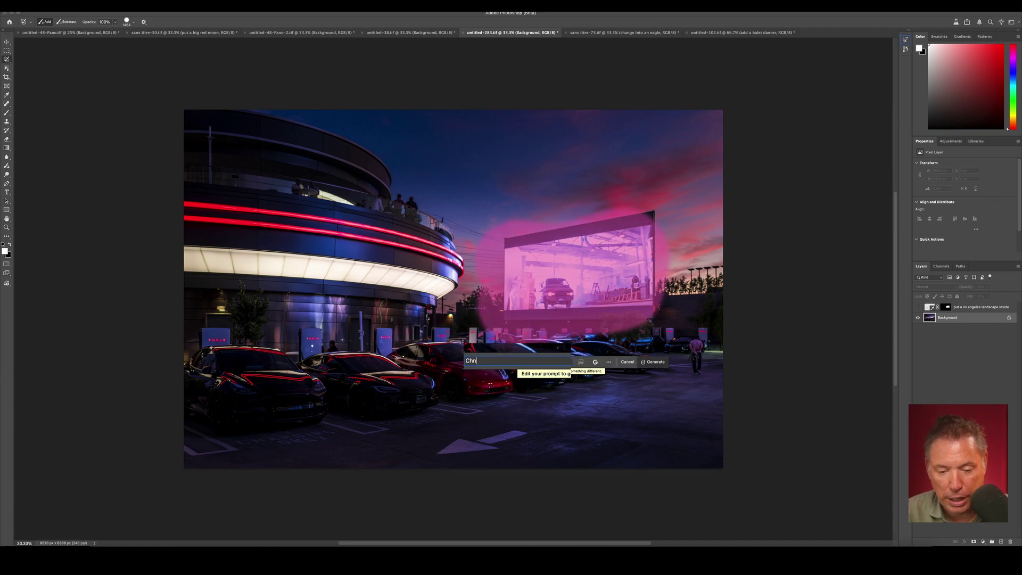
pyautogui.write('age to')
pyautogui.press('BackSpace')
pyautogui.press('BackSpace')
pyautogui.write('a nice Los Angeles Photo')
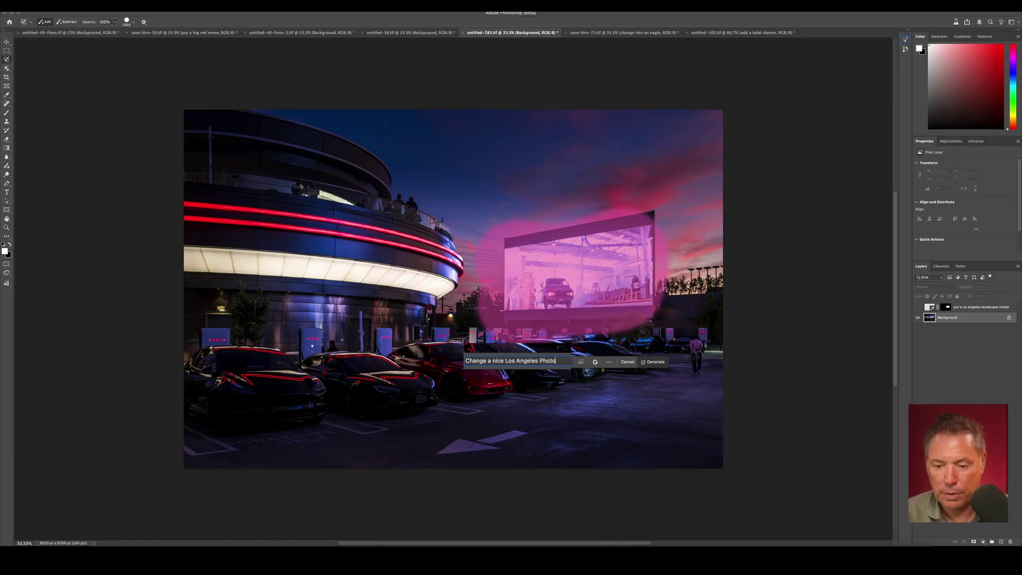
# Step: Generate with Firefly Image 3, browse three variations and show the earlier LA screen layer
pyautogui.click(596, 362)
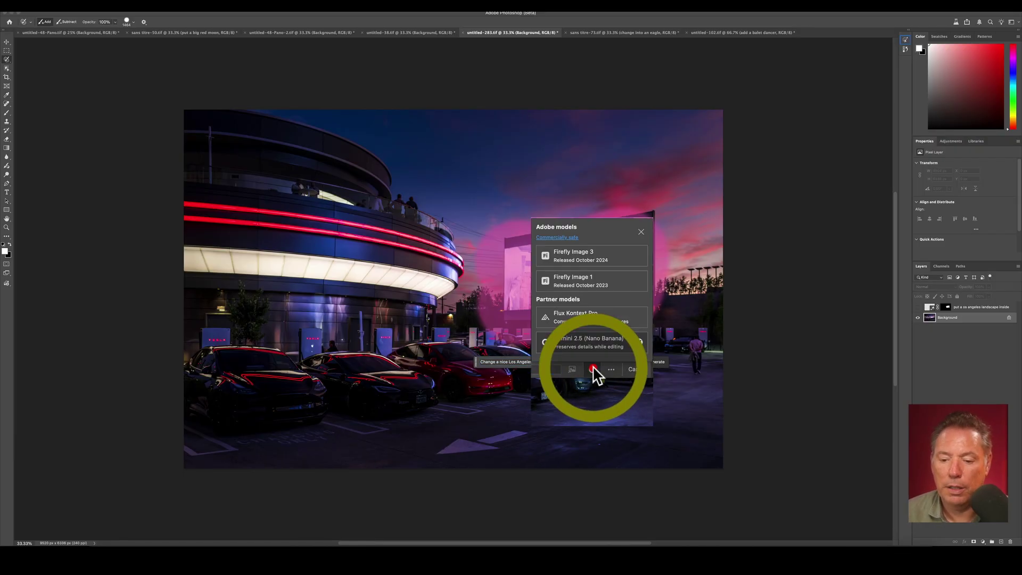
pyautogui.click(597, 256)
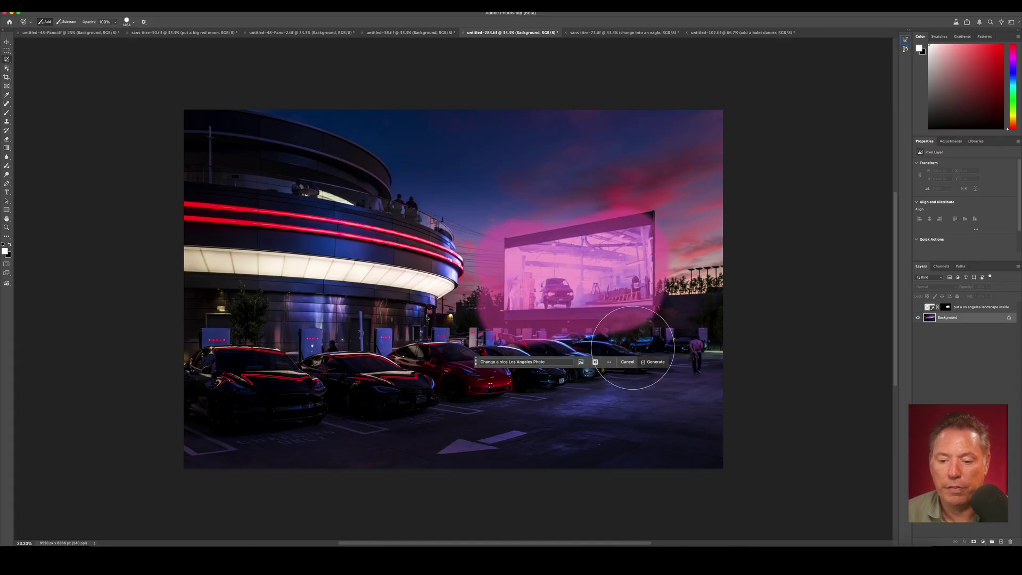
pyautogui.click(648, 361)
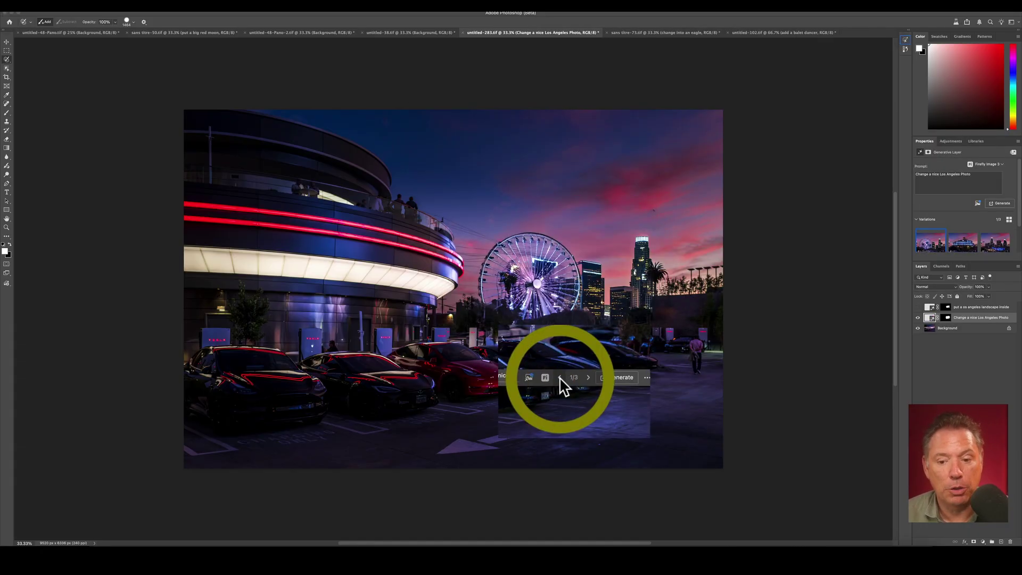
pyautogui.click(588, 378)
pyautogui.click(588, 378)
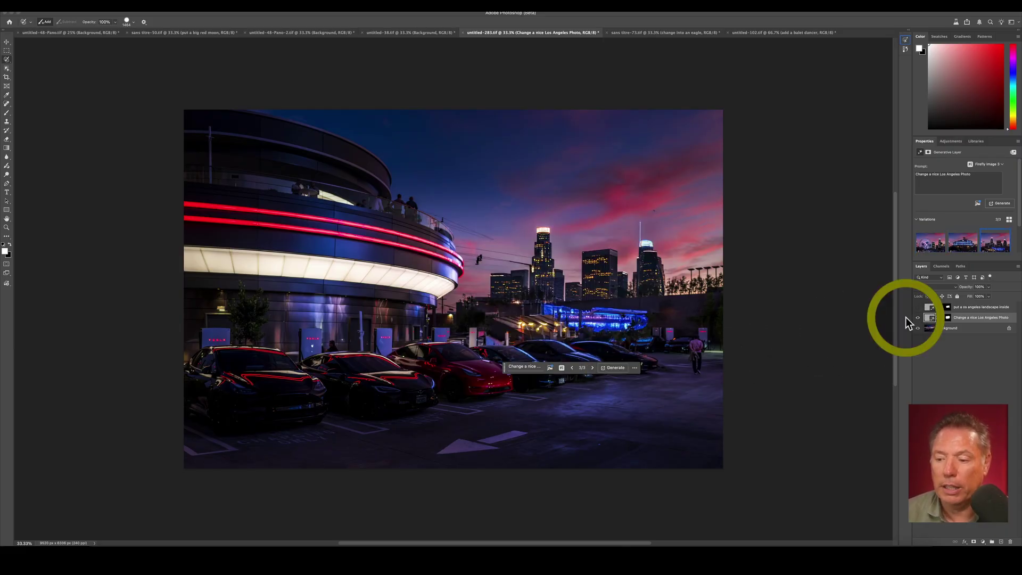
pyautogui.click(946, 317)
pyautogui.click(927, 301)
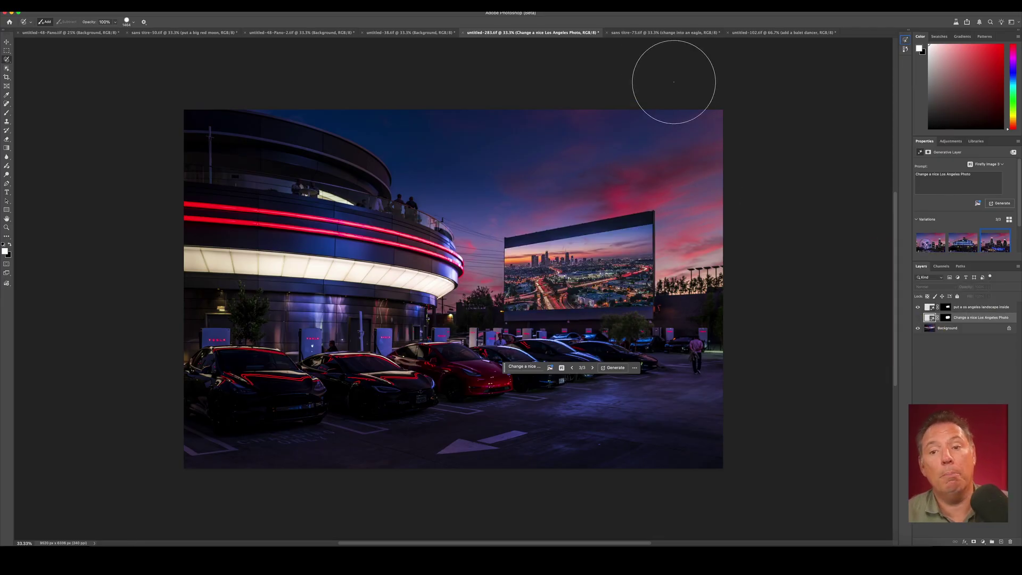
# Step: Brush over the pigeon statue and generate 'change it to an eagle' with Firefly Image 3
pyautogui.click(647, 32)
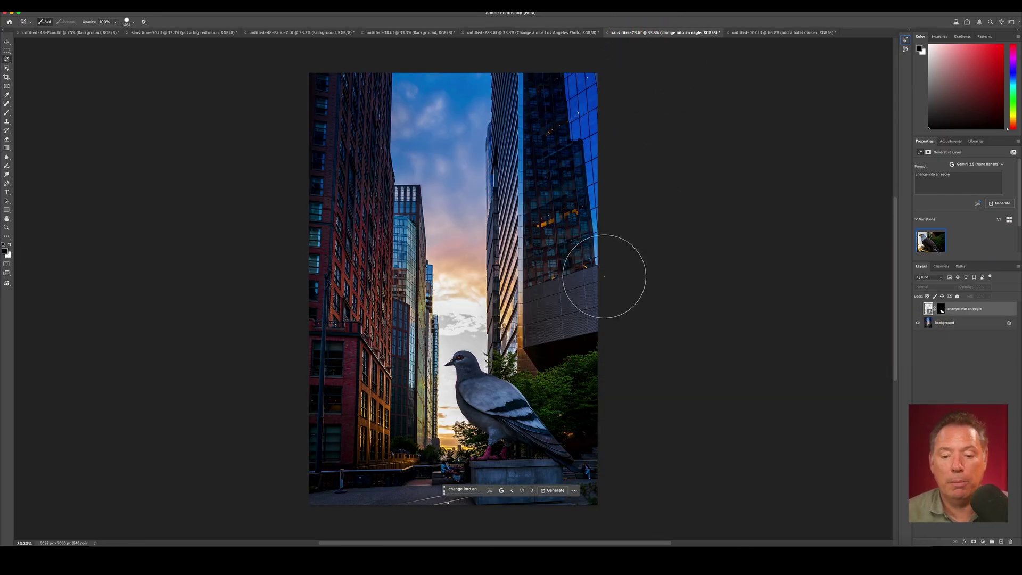
pyautogui.moveTo(475, 367)
pyautogui.mouseDown()
pyautogui.moveTo(554, 426)
pyautogui.moveTo(532, 442)
pyautogui.moveTo(538, 455)
pyautogui.moveTo(577, 449)
pyautogui.moveTo(487, 391)
pyautogui.mouseUp()
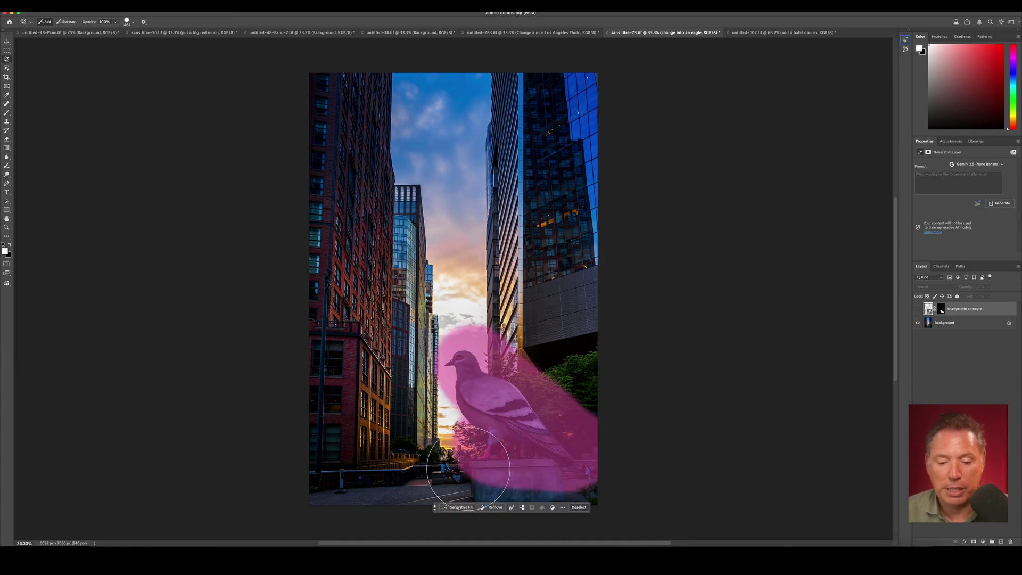
pyautogui.click(465, 507)
pyautogui.write('cahange it to ')
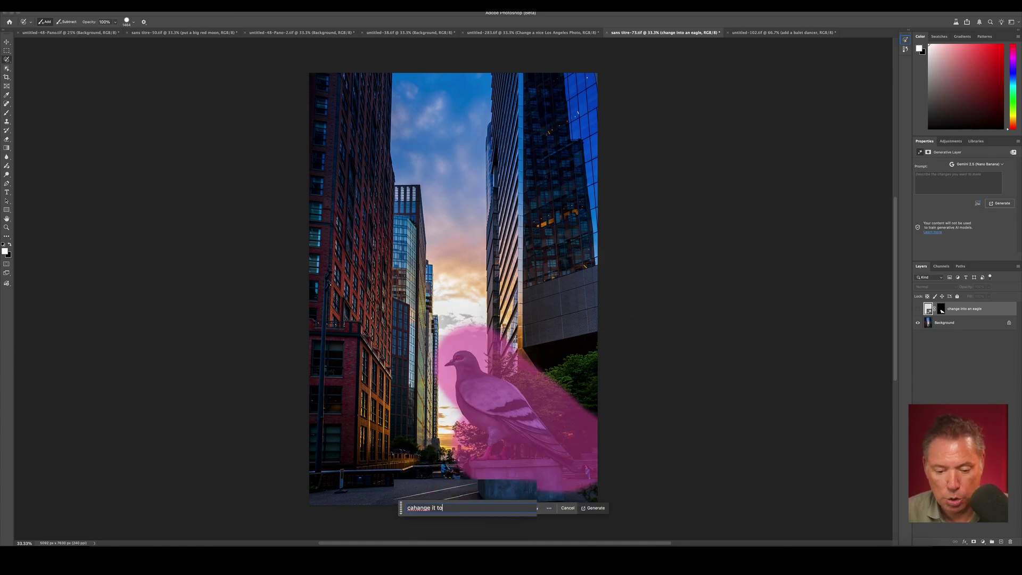
pyautogui.write('an eagle')
pyautogui.click(539, 509)
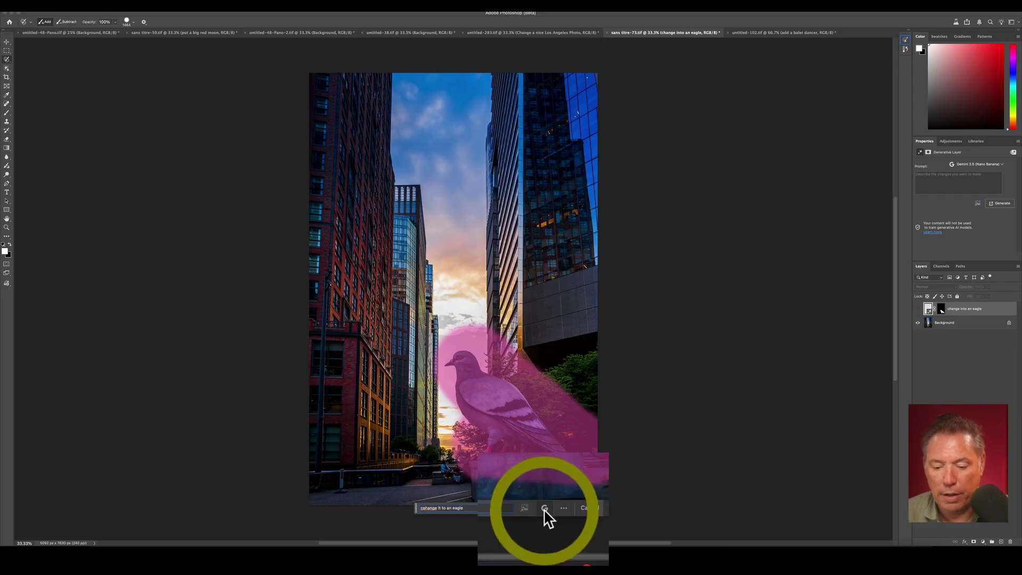
pyautogui.click(550, 422)
pyautogui.click(593, 508)
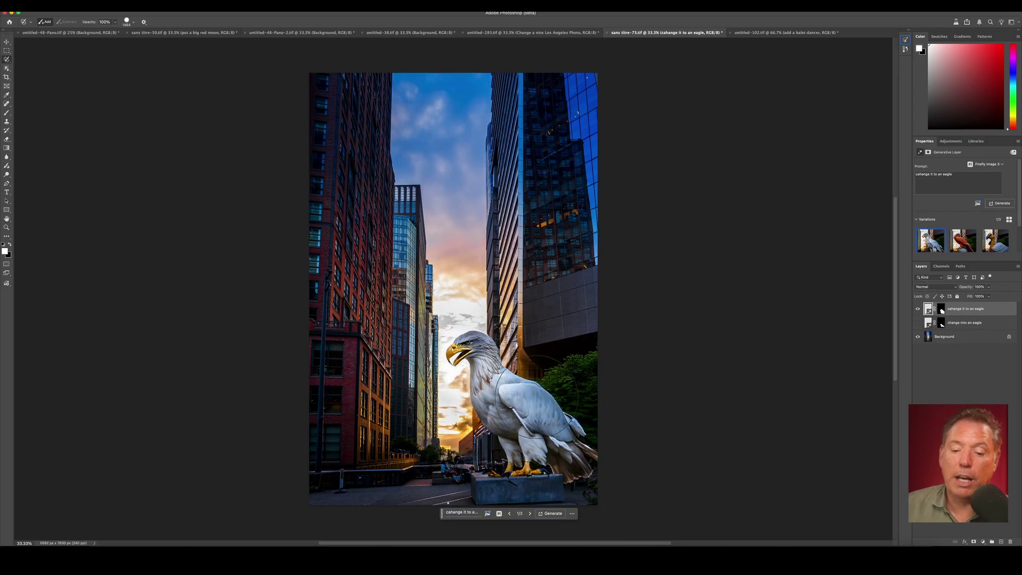
# Step: Compare the white and brown eagle layers, keeping the white eagle visible
pyautogui.moveTo(918, 309); pyautogui.dragTo(919, 324)
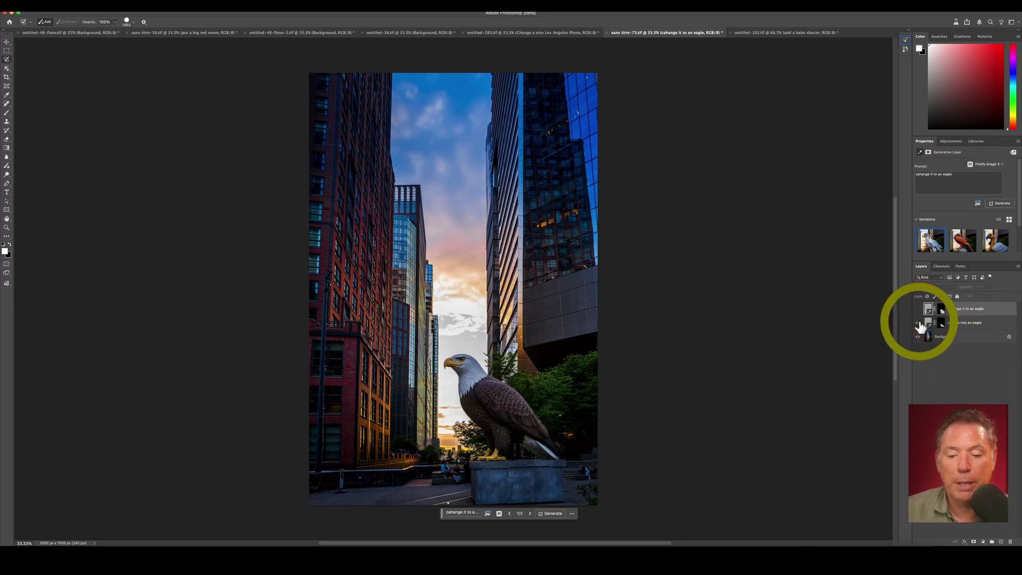
pyautogui.click(918, 312)
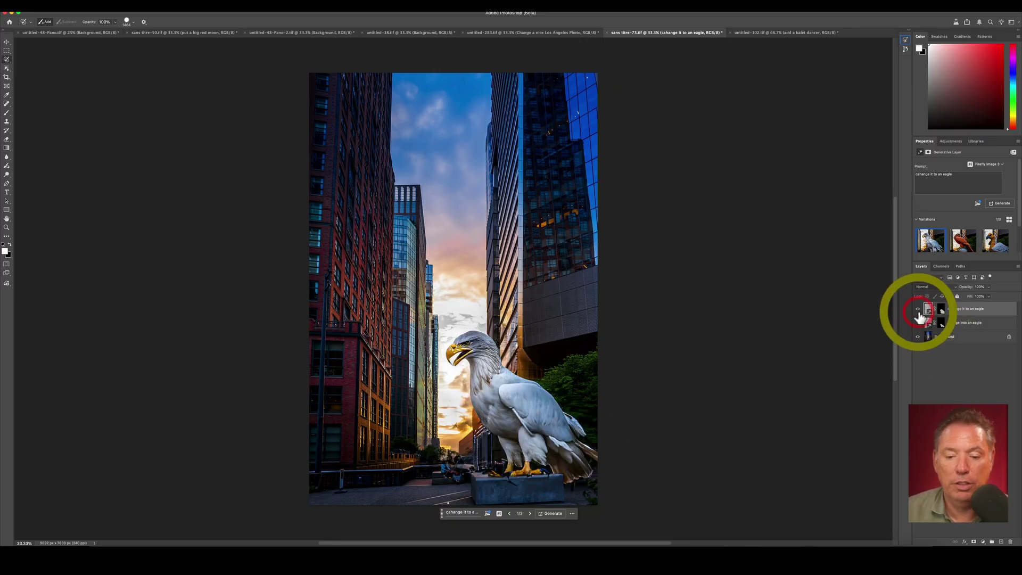
pyautogui.click(918, 310)
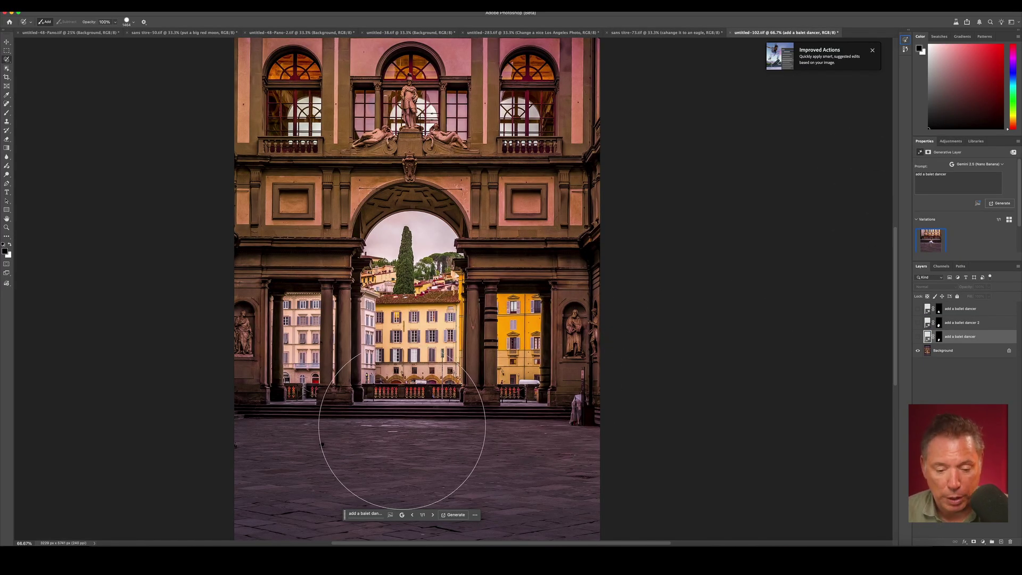
# Step: Paint a selection in the arcade piazza with a ~654 px brush and generate 'add a ballet dancer'
pyautogui.moveTo(407, 425); pyautogui.dragTo(327, 430)
pyautogui.moveTo(400, 400); pyautogui.dragTo(406, 442)
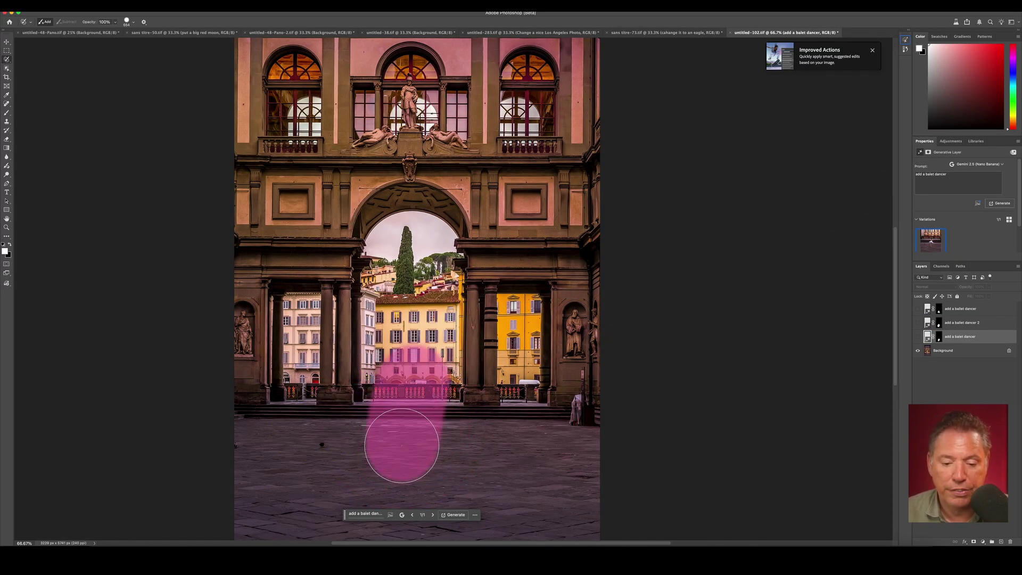
pyautogui.click(343, 497)
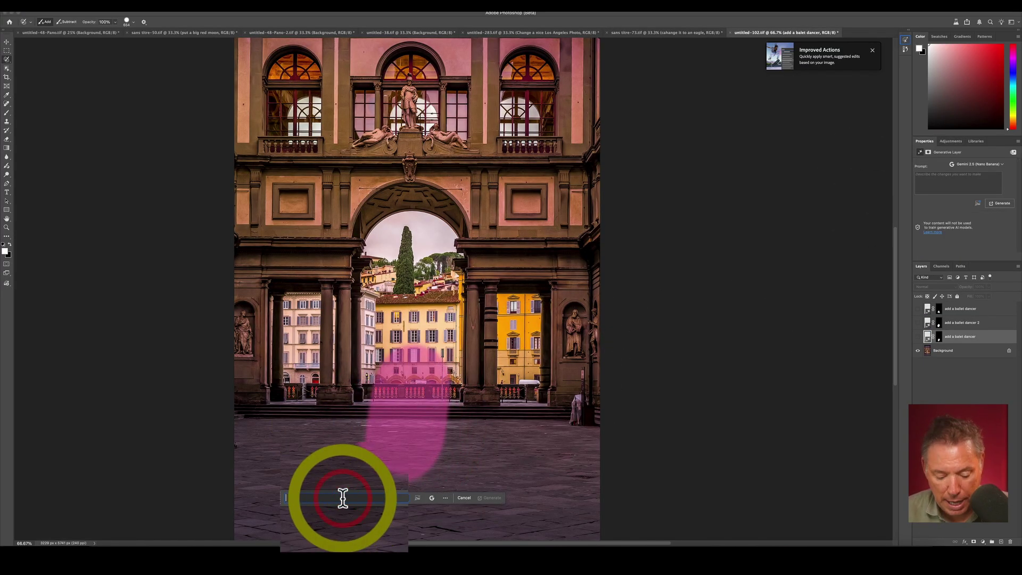
pyautogui.write('add a ballet dancer')
# Step: Compare the two generated ballet dancer layers, zooming in on the dancer and back out
pyautogui.click(917, 337)
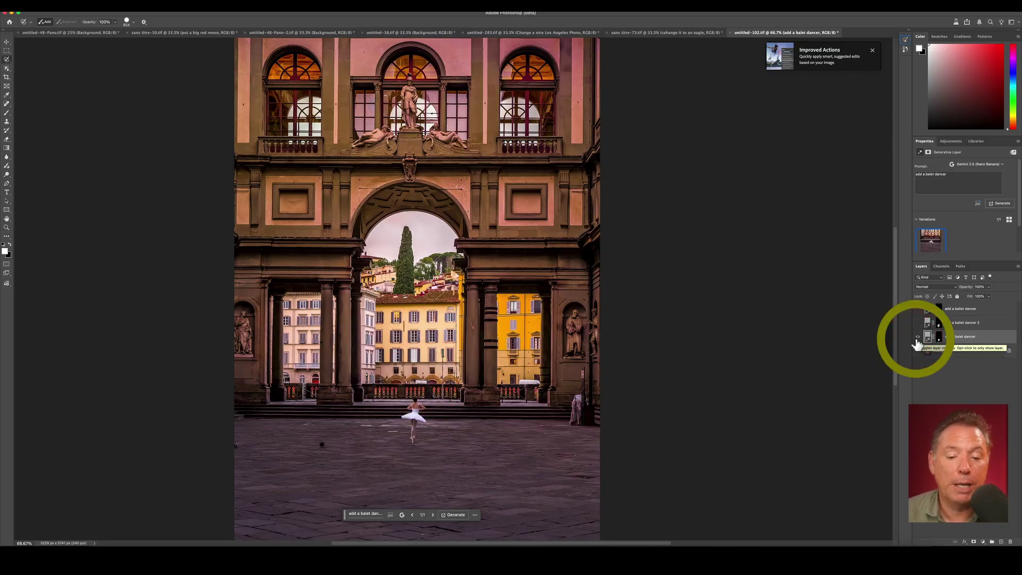
pyautogui.click(918, 323)
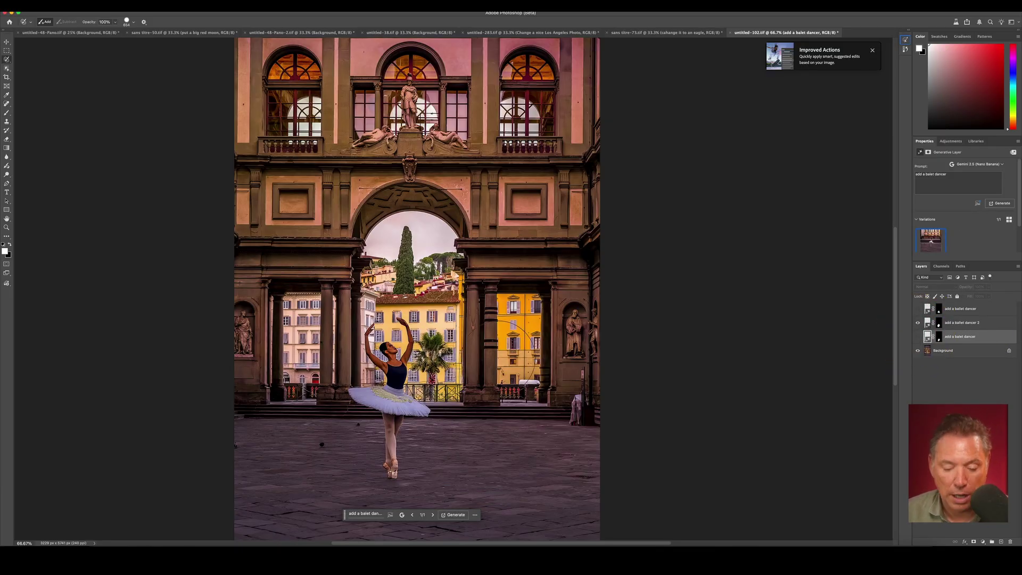
pyautogui.press('z')
pyautogui.doubleClick(394, 346)
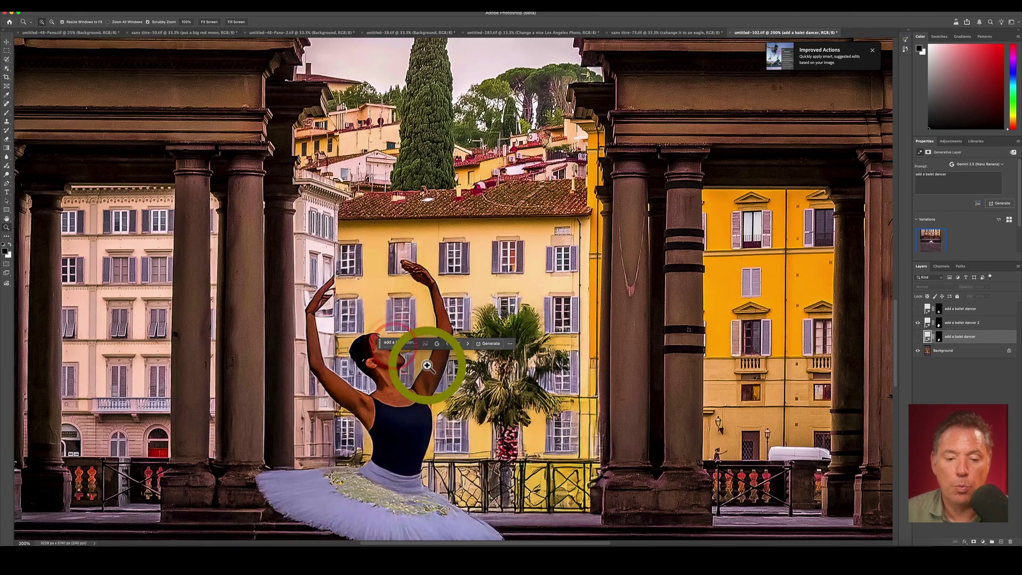
pyautogui.keyDown('alt'); pyautogui.click(491, 382); pyautogui.keyUp('alt')
pyautogui.keyDown('alt'); pyautogui.click(490, 383); pyautogui.keyUp('alt')
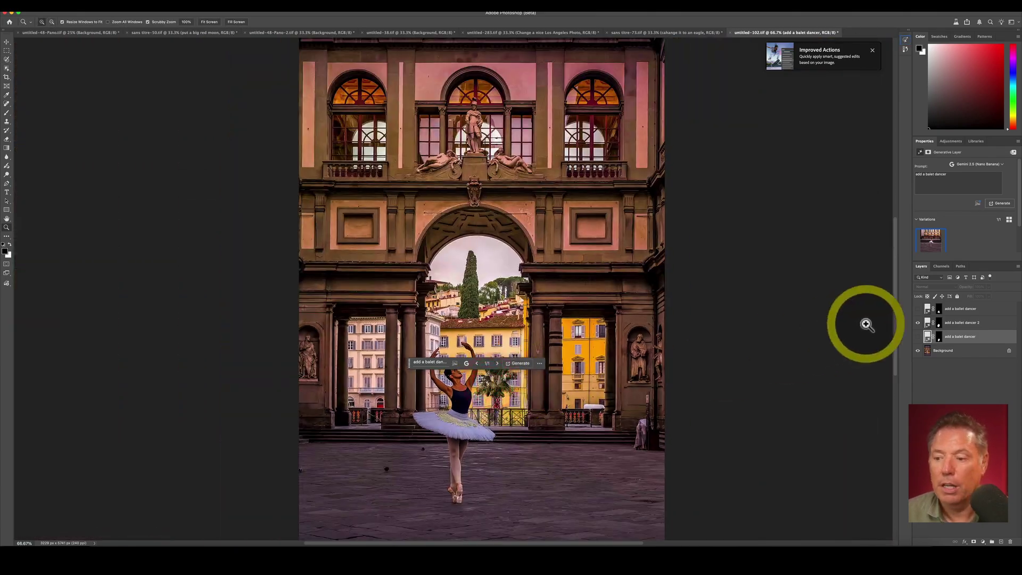